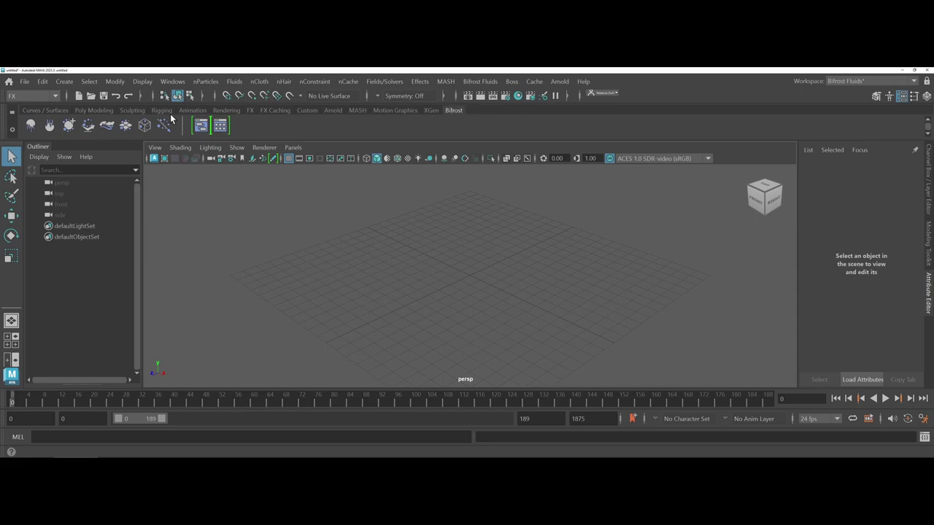
Step: Choose the FX menu set and look over the available Bifrost Fluids commands
click(53, 96)
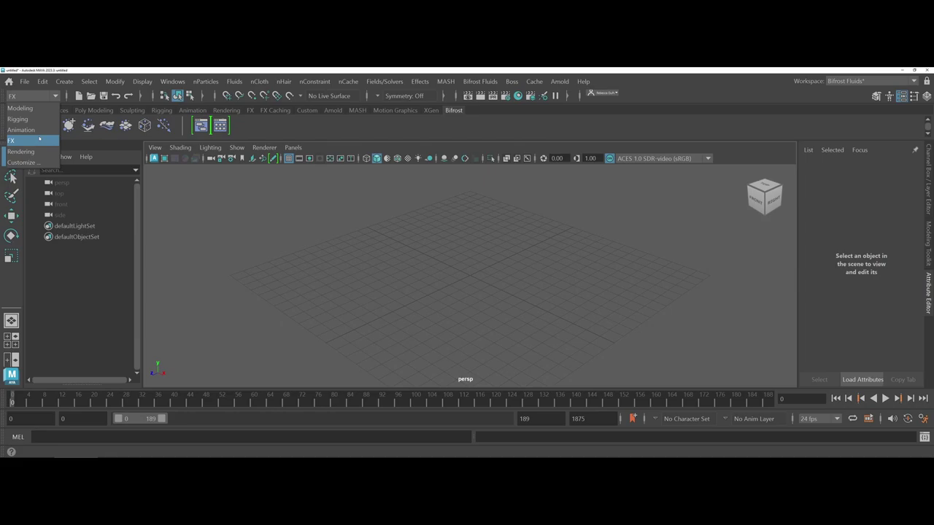
click(40, 139)
click(486, 83)
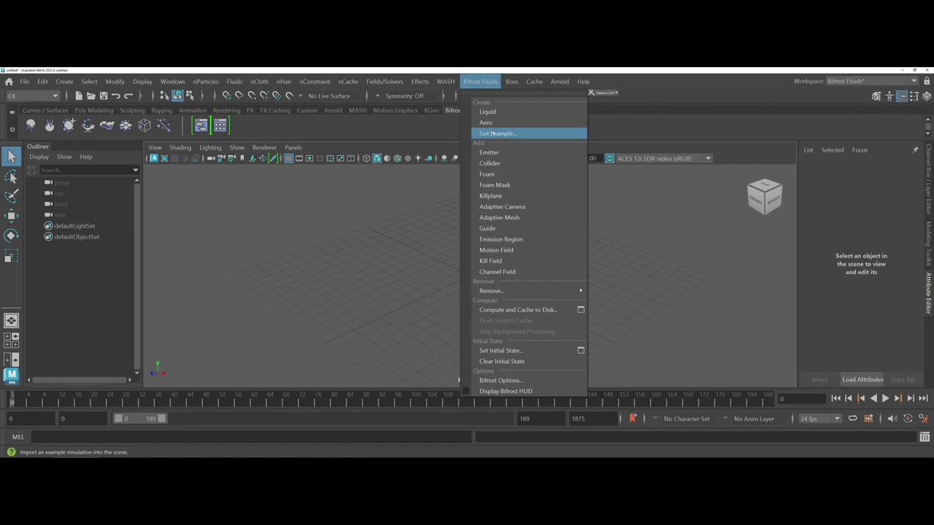
click(481, 81)
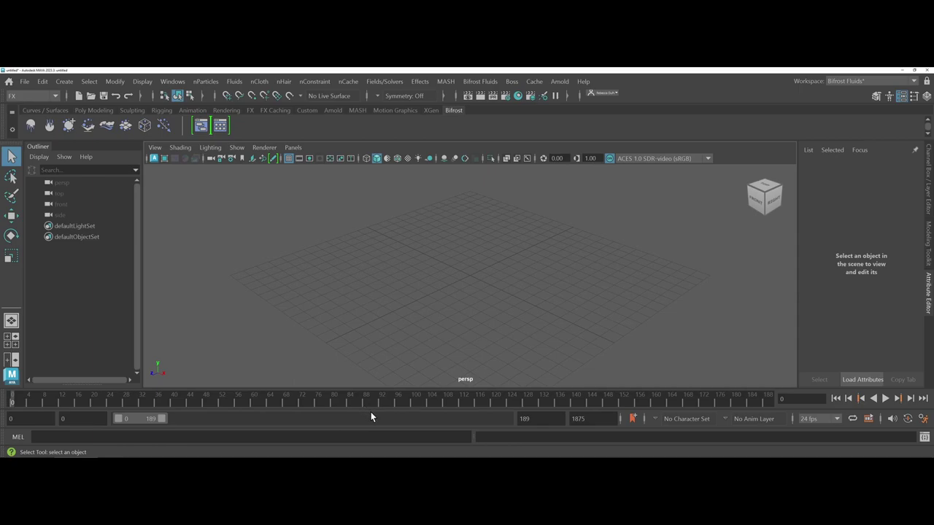
Step: Set both the animation end time and the playback range end to frame 200
drag(585, 419, 567, 420)
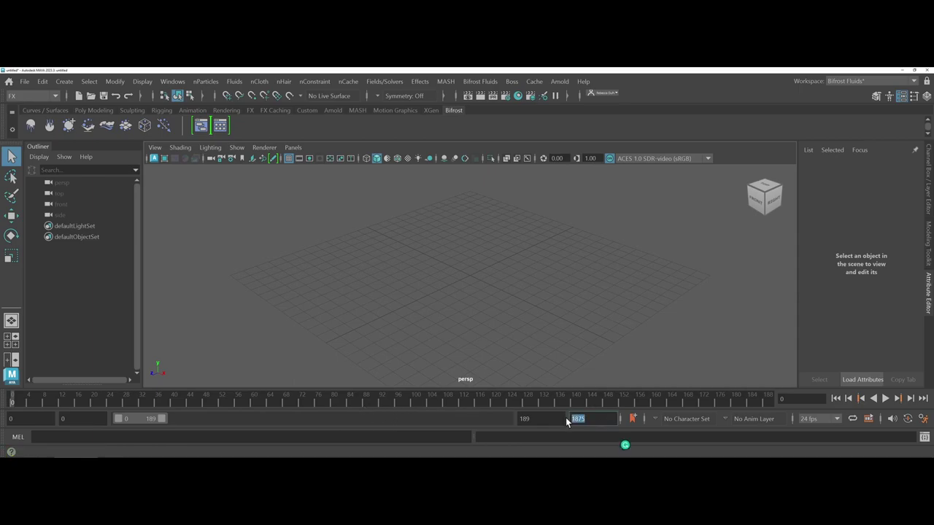
text(200)
key(Return)
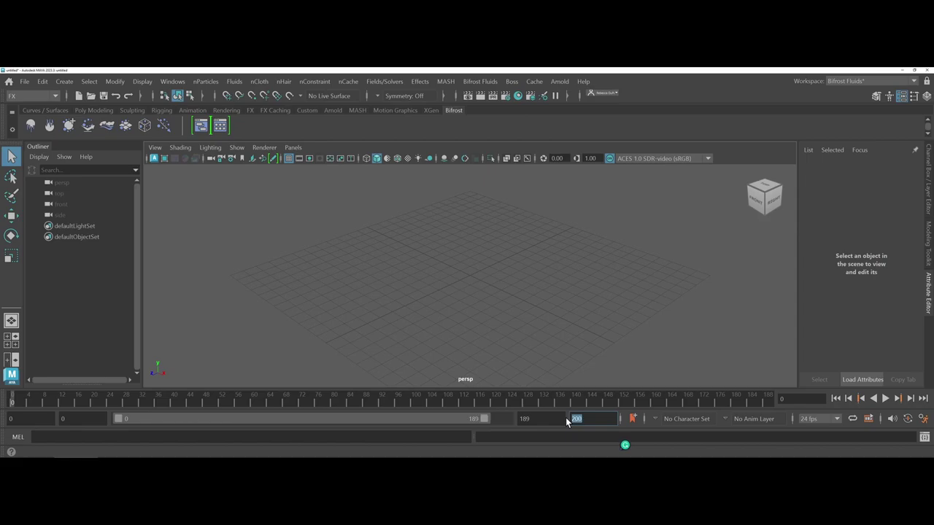
drag(487, 422, 506, 418)
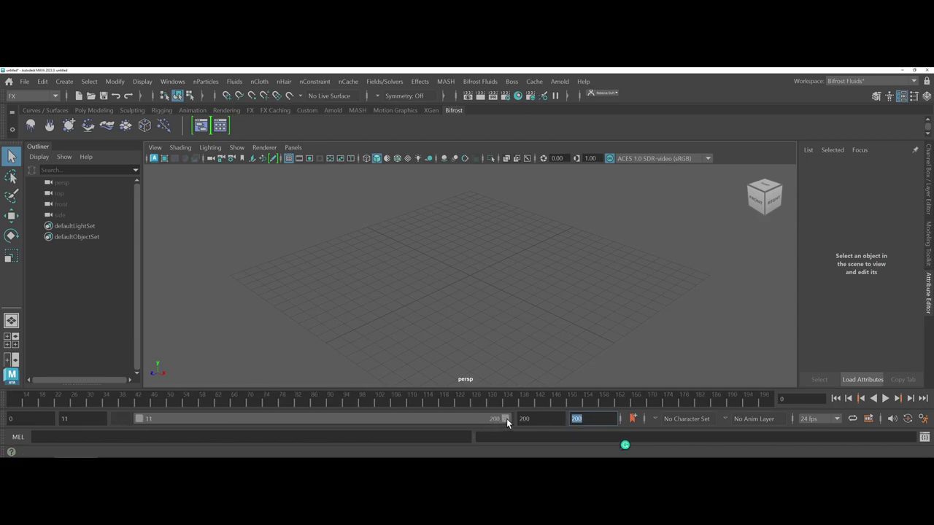
drag(135, 415, 113, 418)
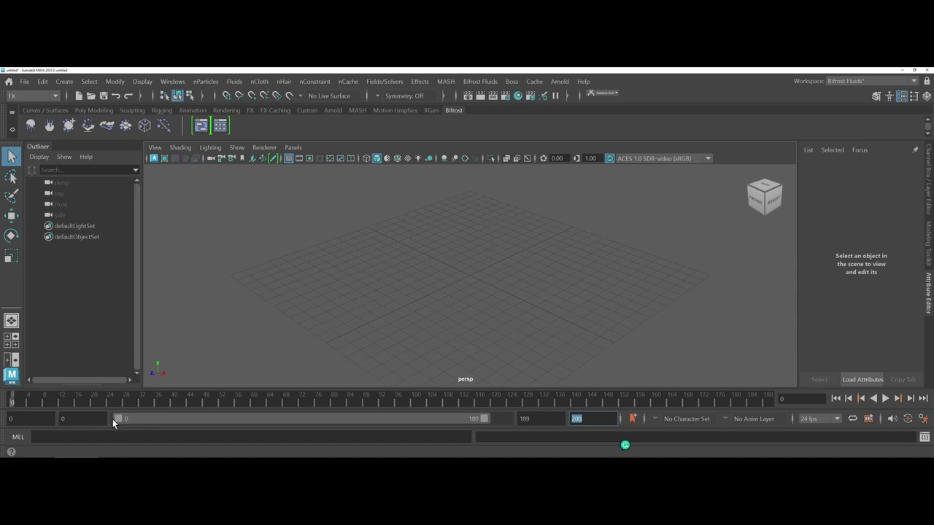
click(533, 419)
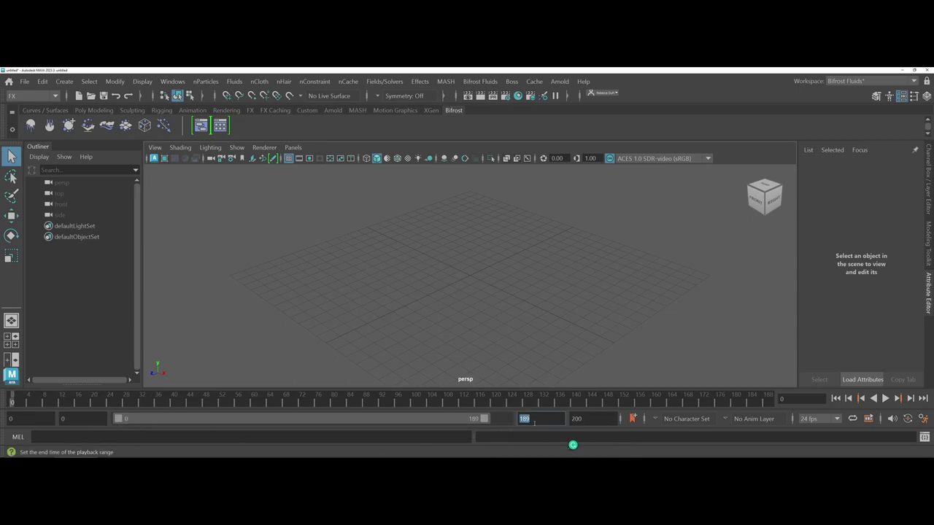
text(200)
key(Return)
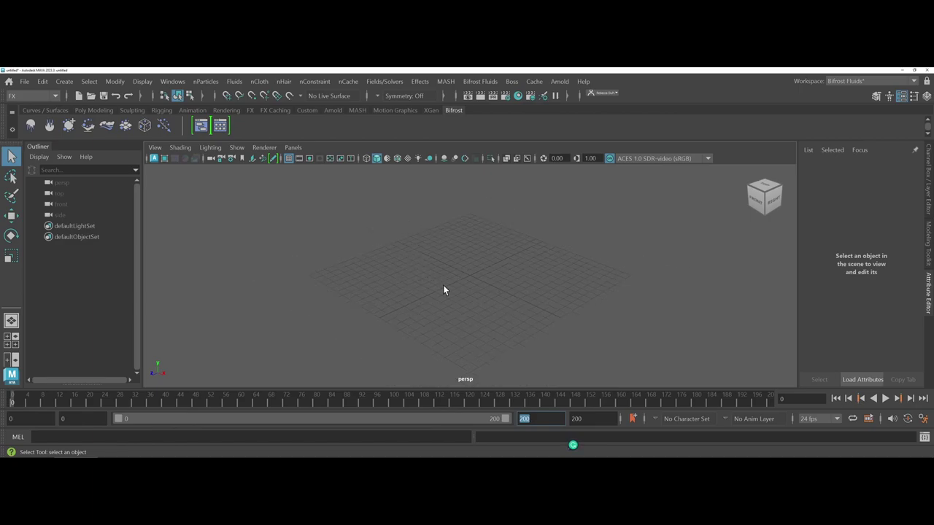
Step: Create a polygon sphere at the center of the grid
alt+drag(442, 285, 463, 264)
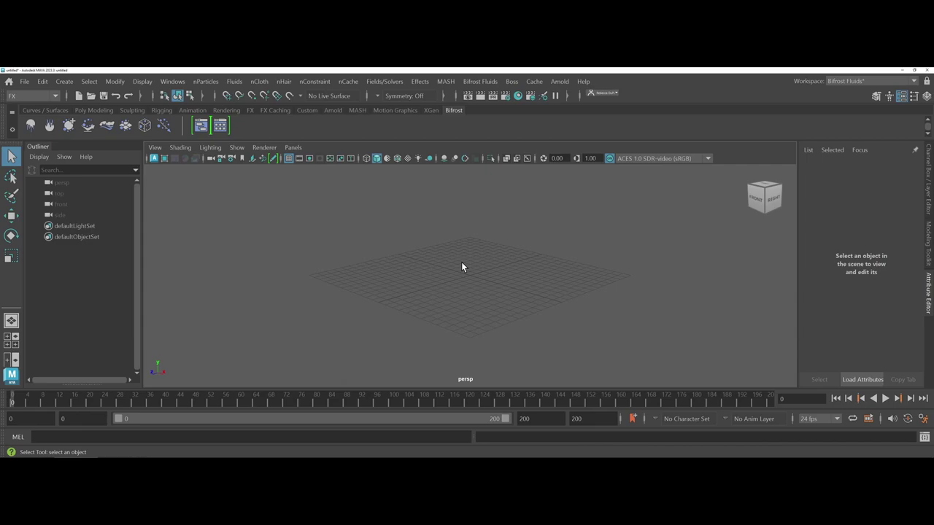
alt+middle_drag(461, 262, 452, 307)
click(50, 110)
click(95, 110)
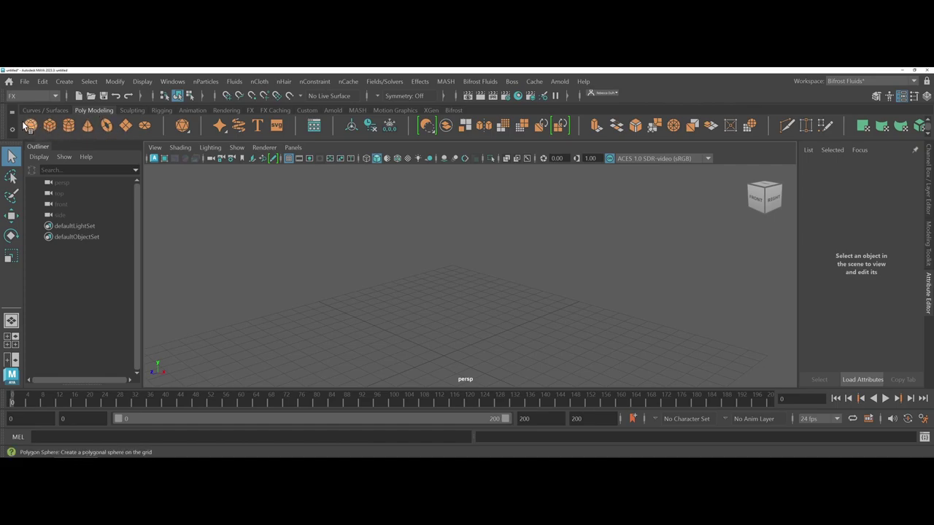
click(29, 127)
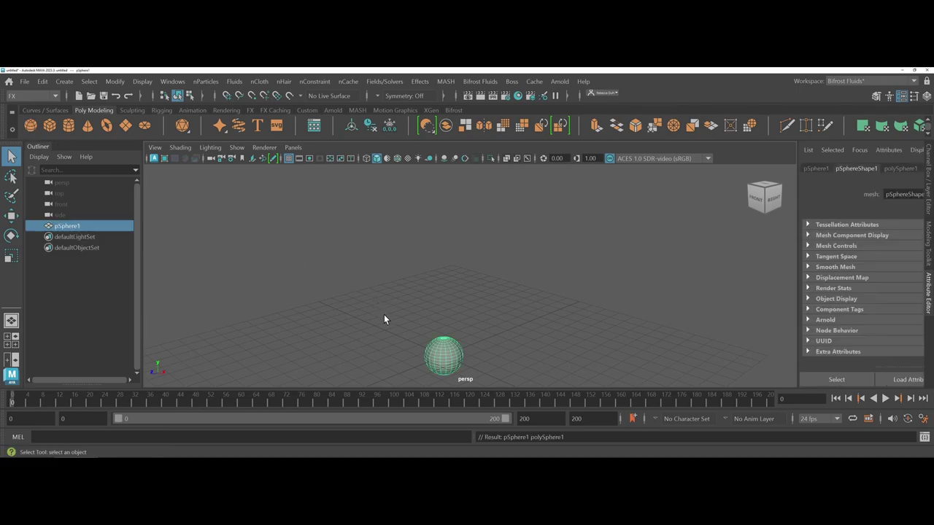
Step: Rename the sphere emitterFluid and raise it straight up, well above the grid
double_click(77, 227)
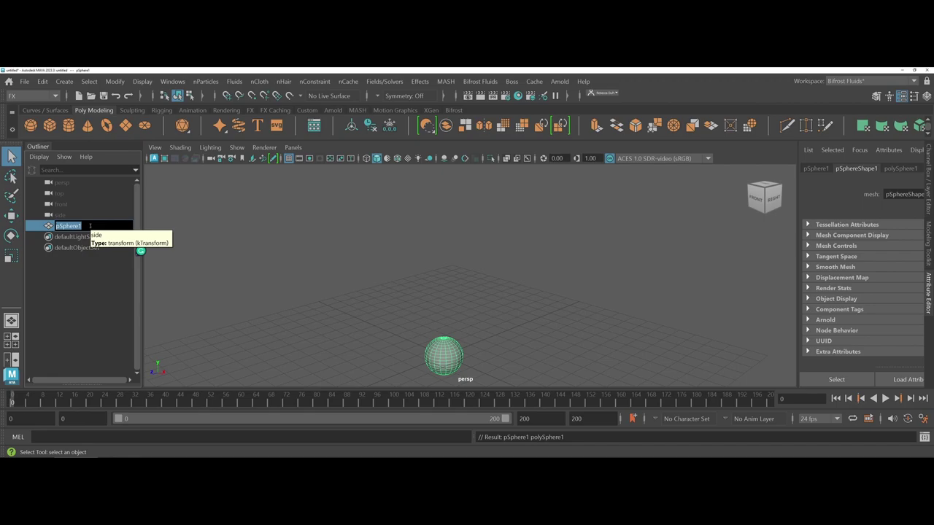
text(emitterFluid)
key(Return)
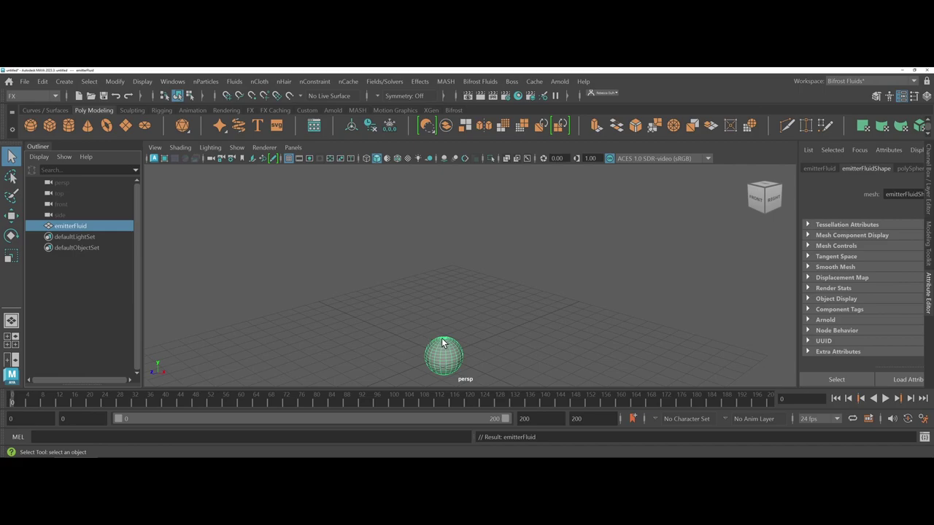
key(w)
drag(442, 340, 465, 158)
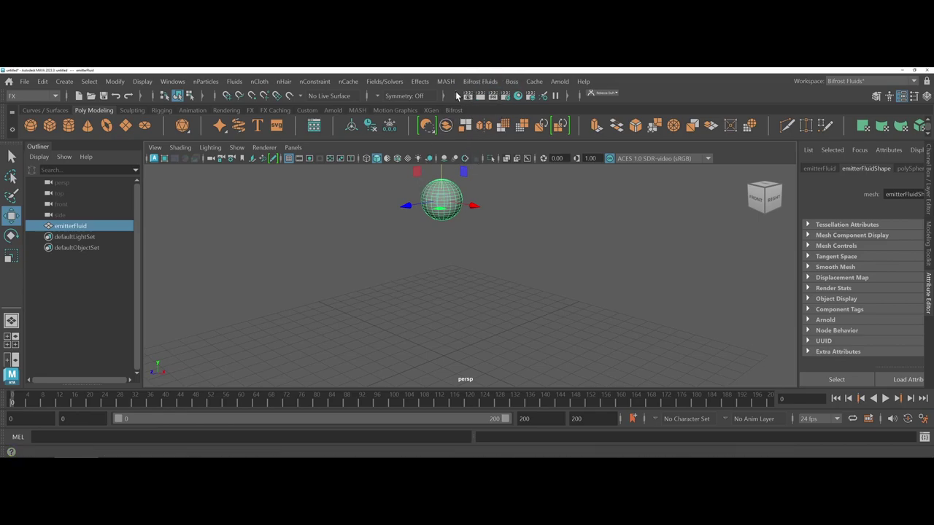
Step: Create a Bifrost liquid from the selected emitterFluid sphere and widen the attribute area to show its full settings
click(452, 111)
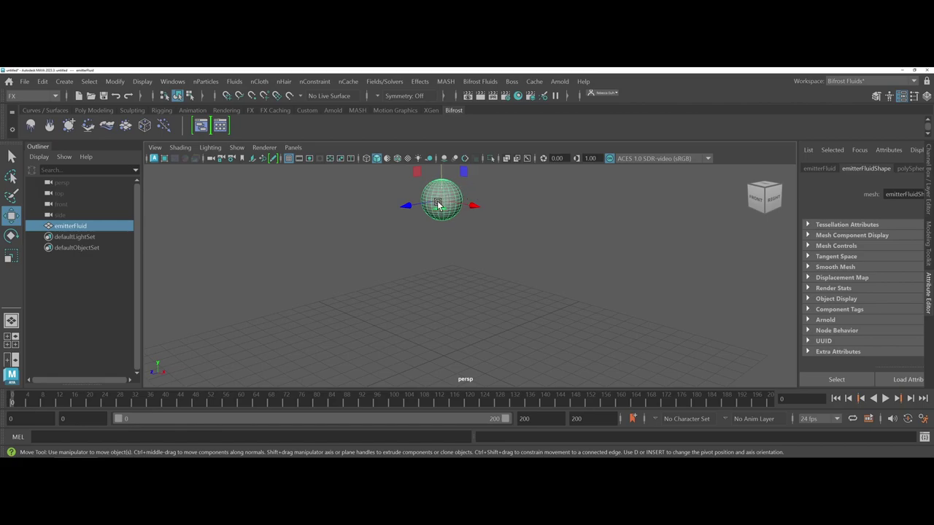
click(479, 81)
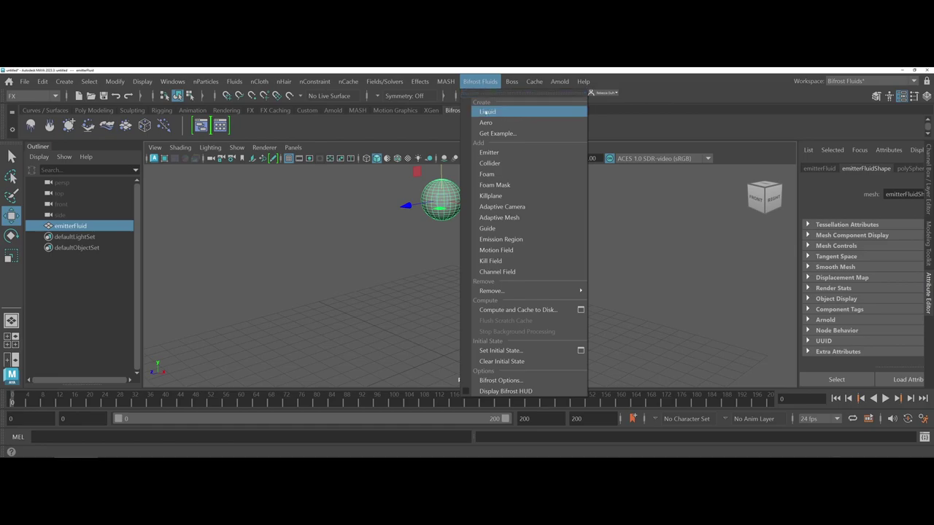
click(486, 112)
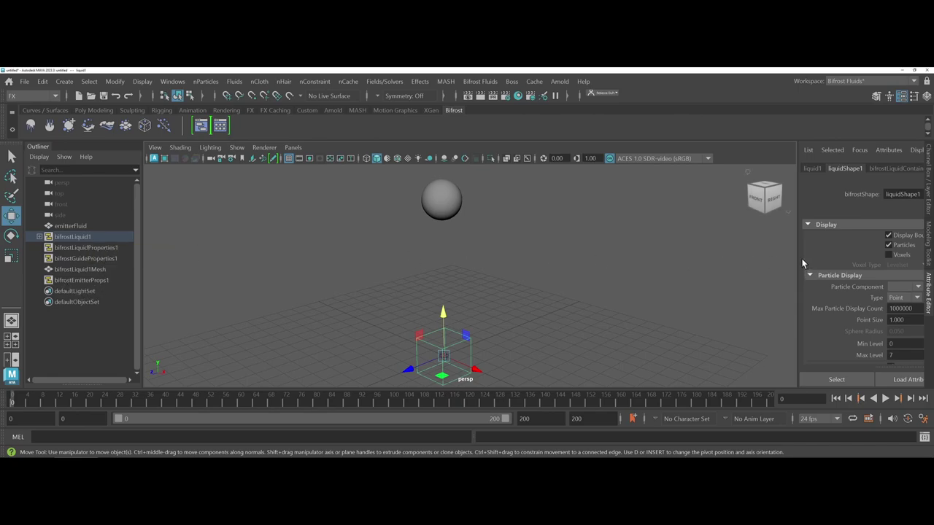
drag(798, 264, 690, 267)
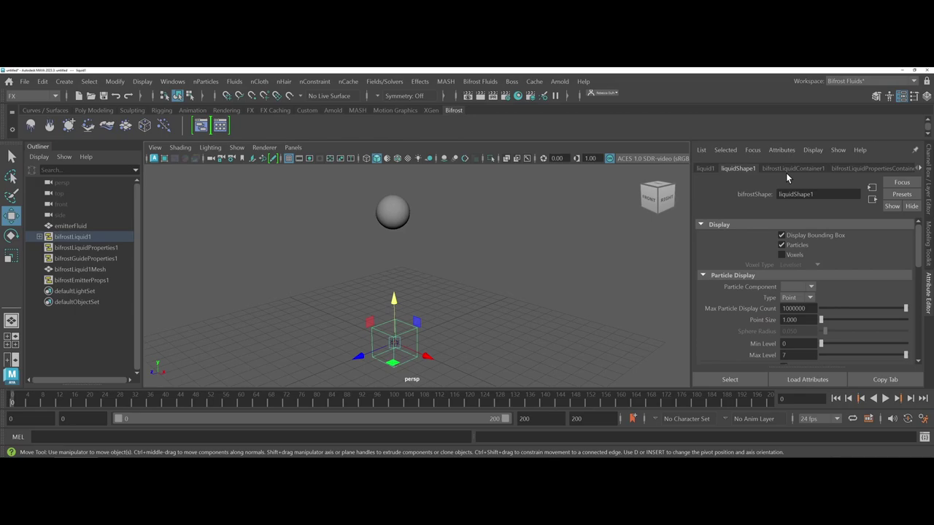
Step: Play the liquid simulation briefly, stop it, and return to the start of the playback range
click(883, 400)
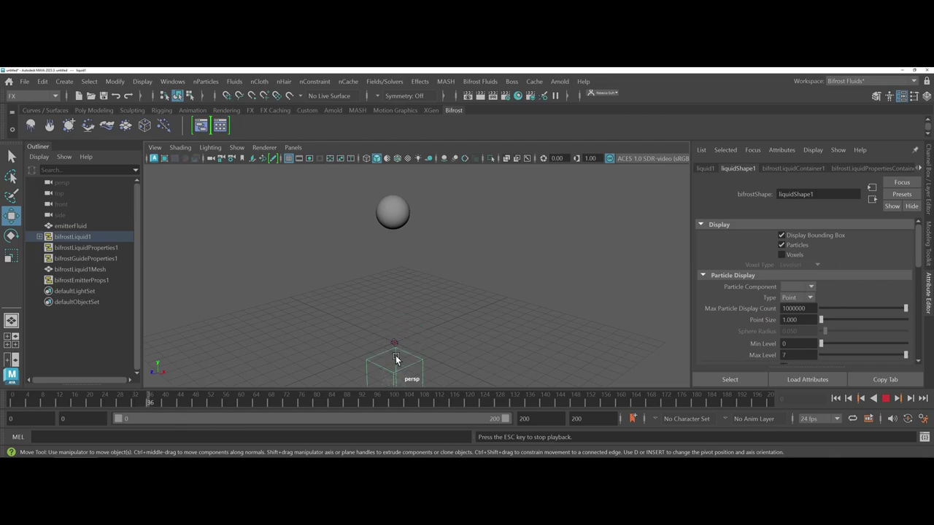
click(884, 401)
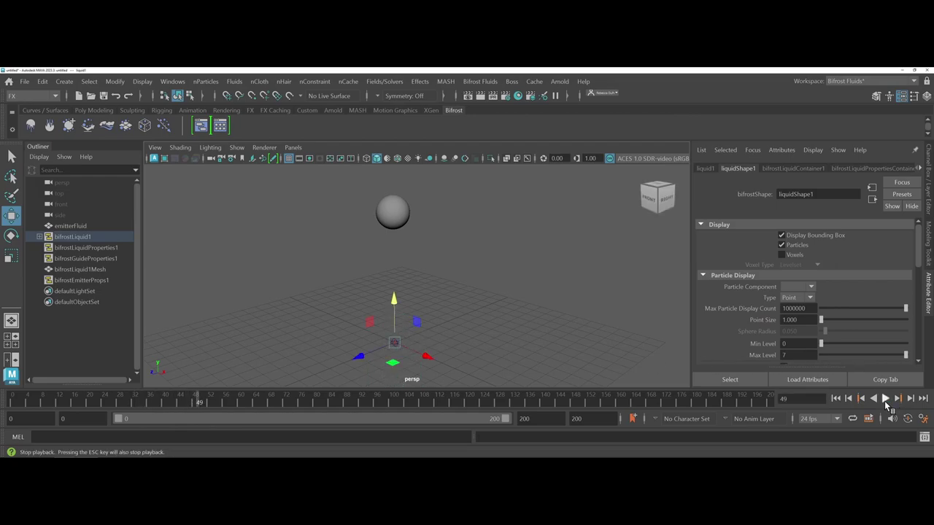
click(837, 399)
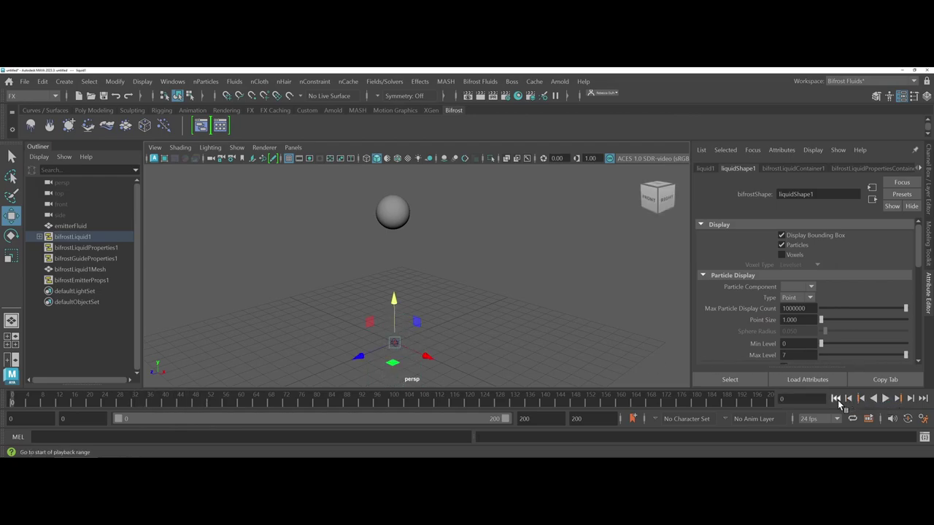
Step: Set the renderer to Maya Software in the render settings and move the settings window clear of the sphere
click(505, 97)
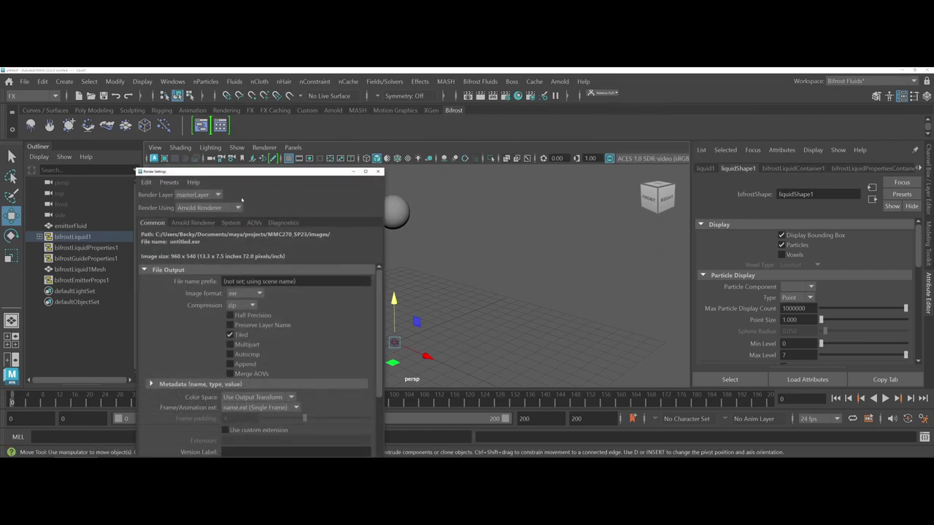
click(237, 208)
click(233, 219)
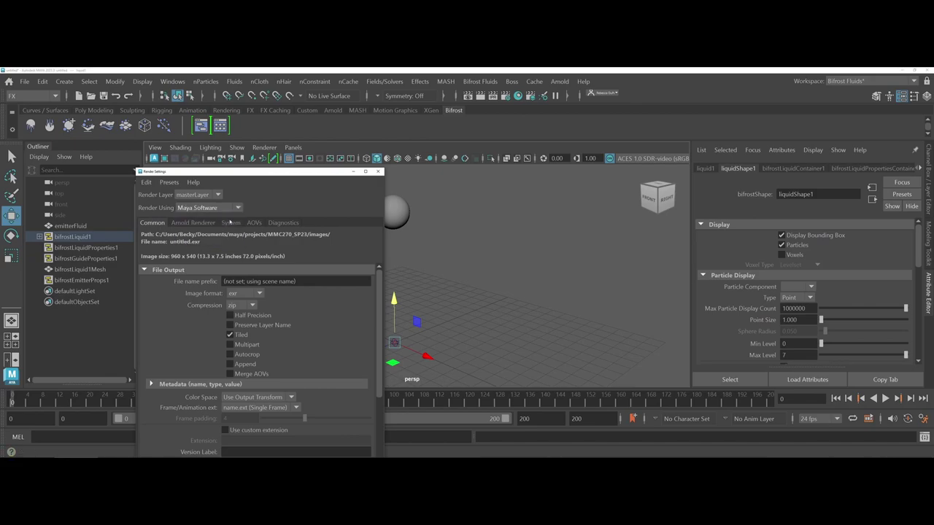
drag(296, 172, 722, 108)
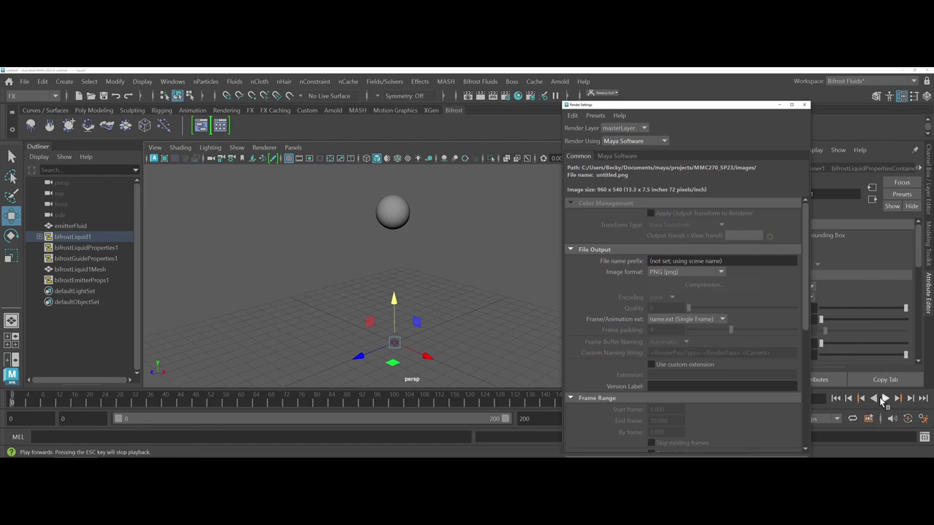
Step: Run the simulation to frame 17 and render that frame with Maya Software in an enlarged Render View
click(885, 398)
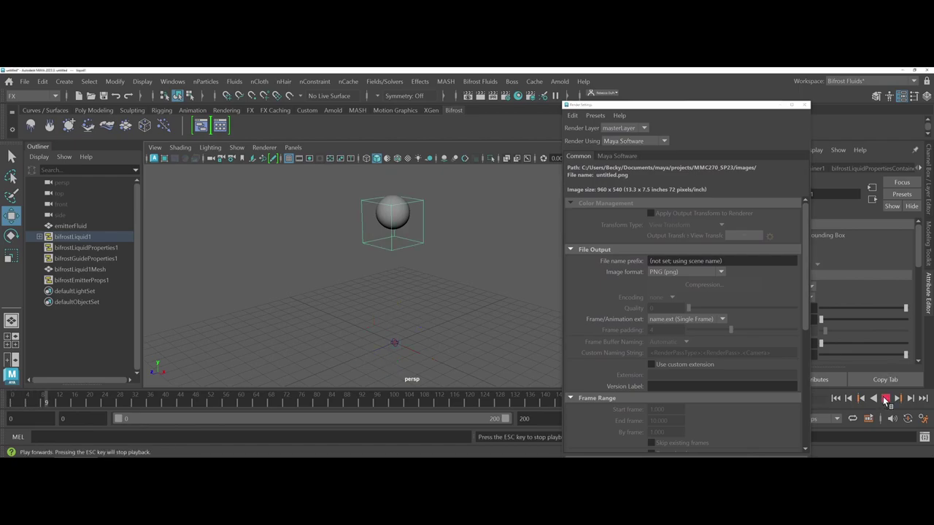
click(885, 398)
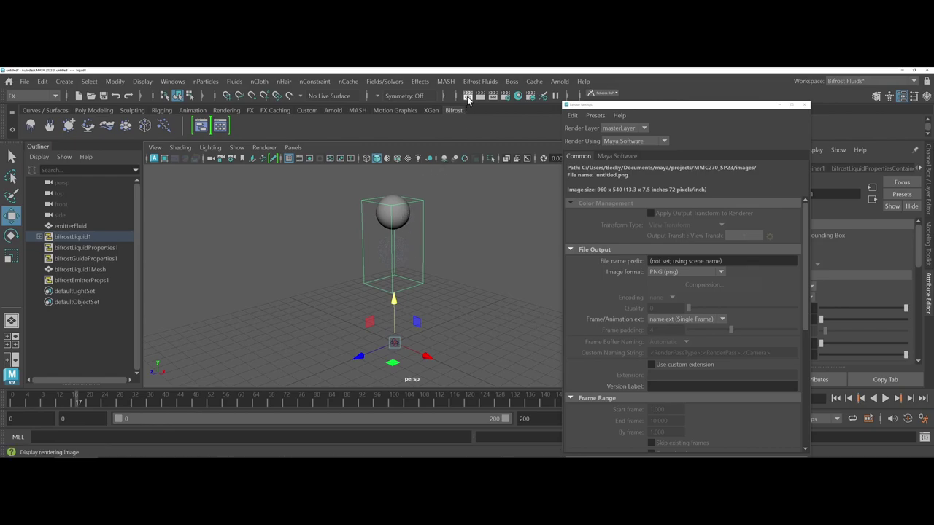
click(468, 98)
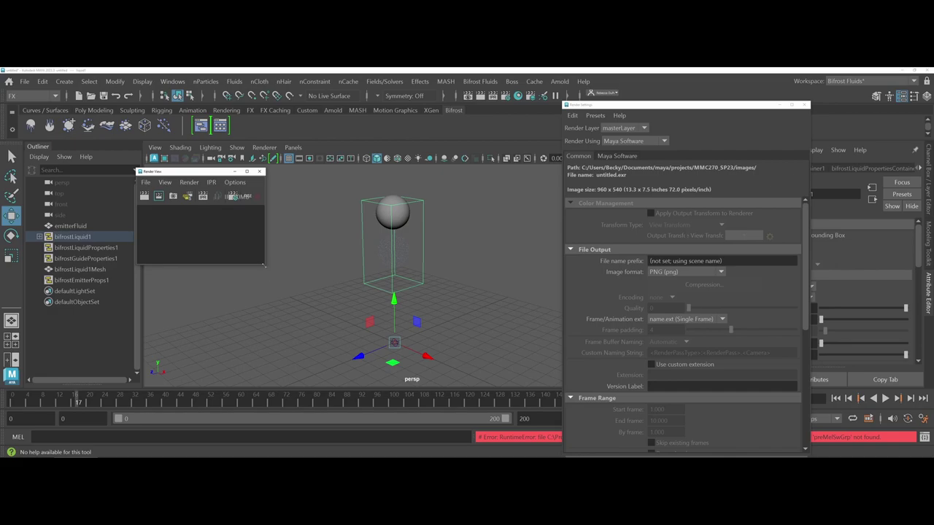
drag(264, 266, 328, 352)
click(146, 197)
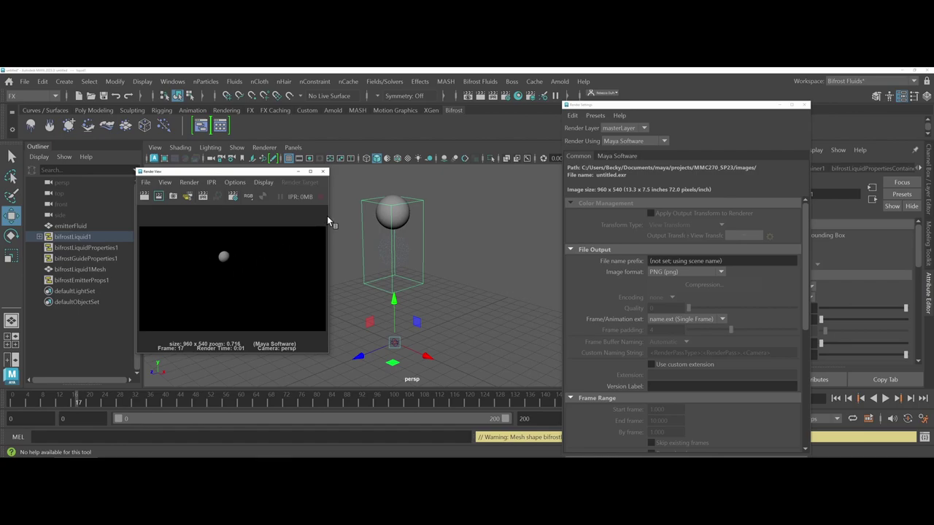
Step: Switch the renderer to Maya Hardware 2.0, render the current frame again, and close the render windows
drag(328, 218, 449, 216)
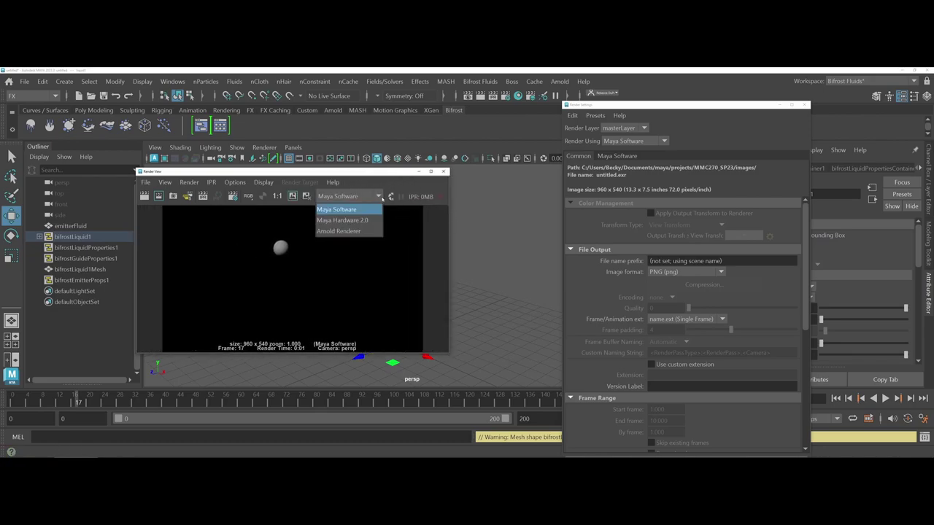
click(342, 220)
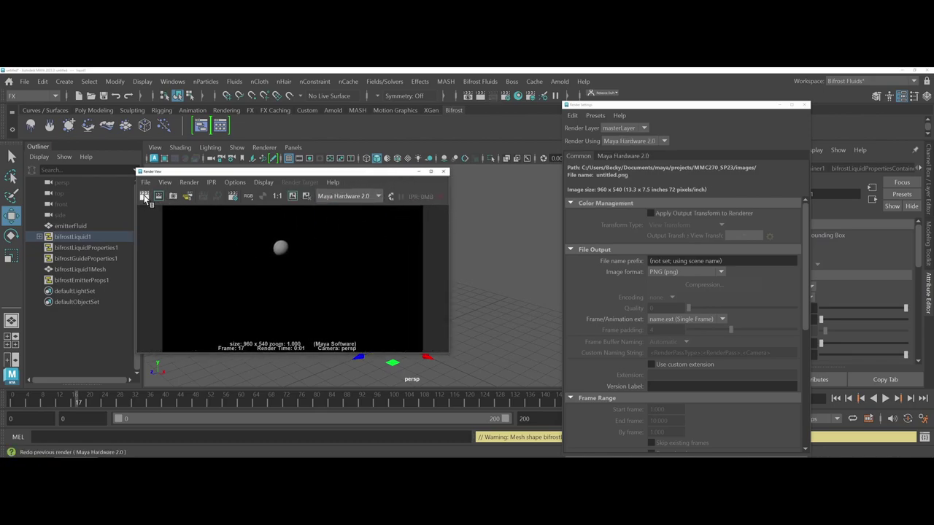
click(144, 197)
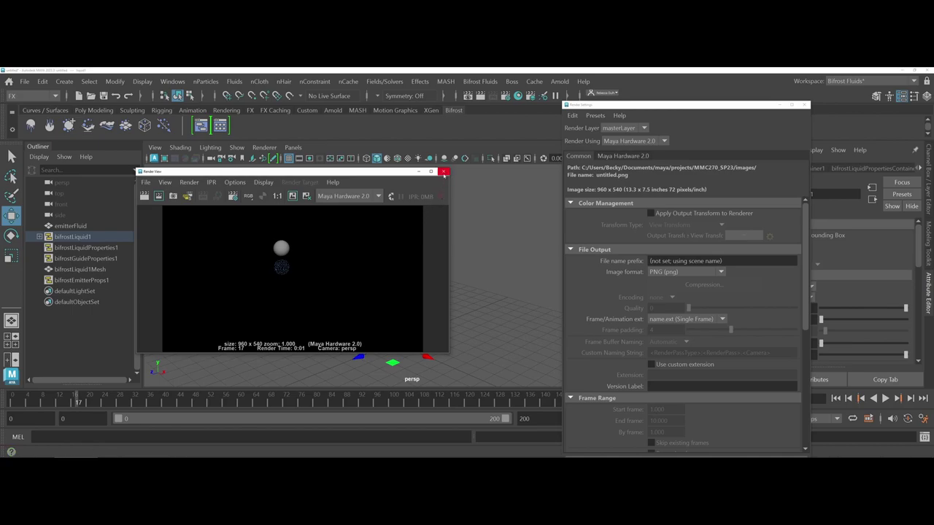
click(443, 174)
click(804, 105)
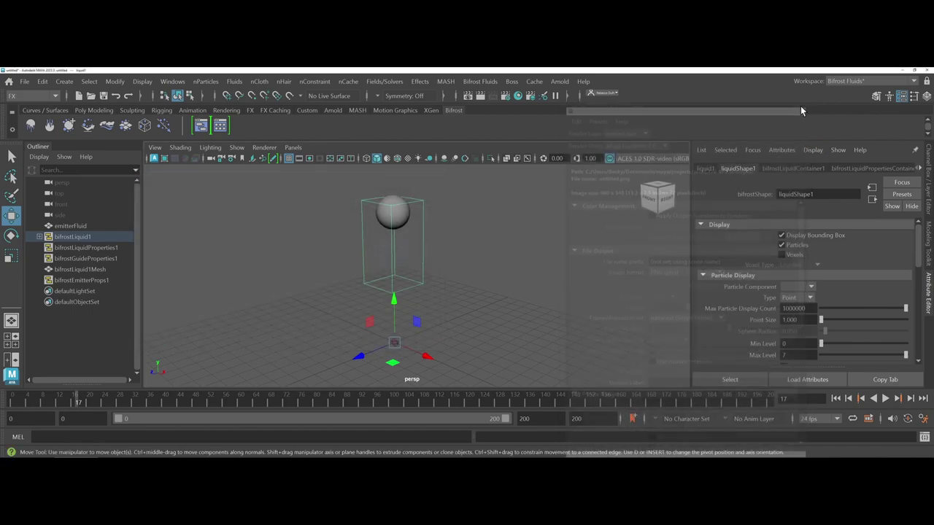
Step: Add an Arnold SkyDome light to the scene
click(328, 110)
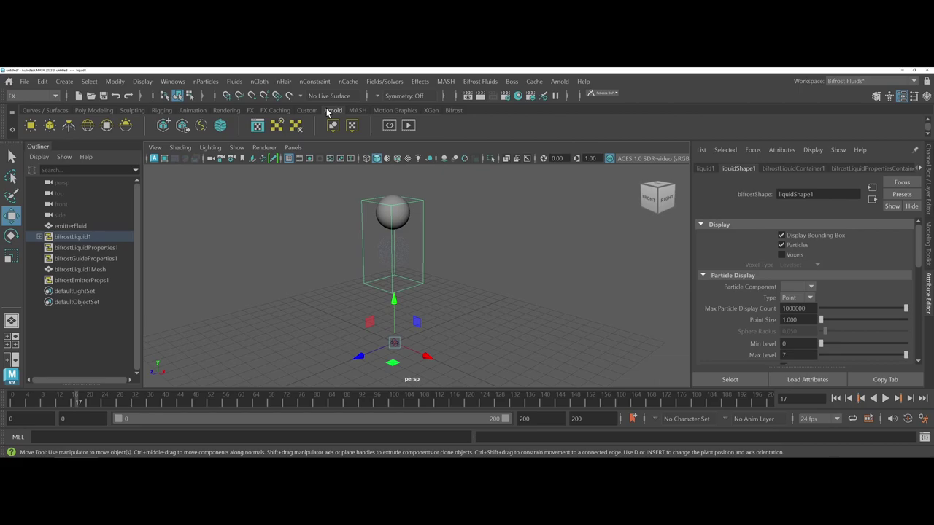
click(87, 128)
scroll(374, 268, up, 2)
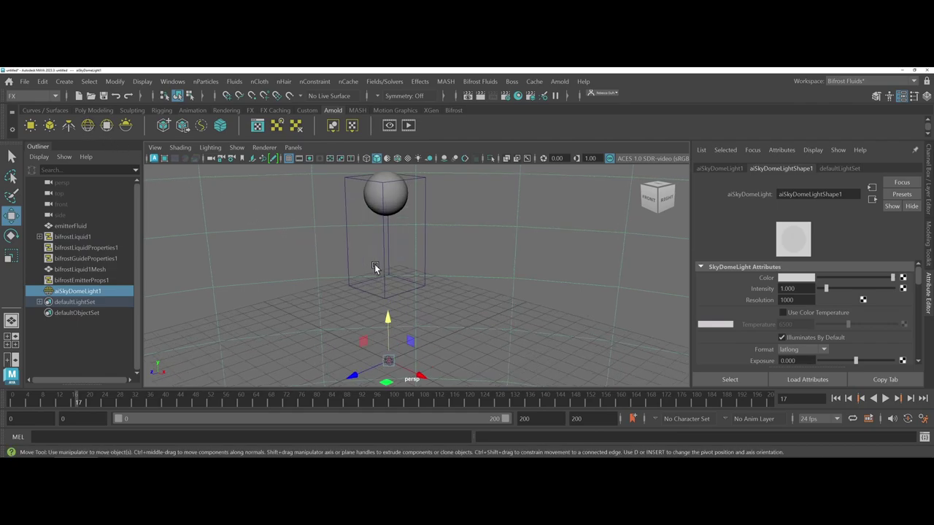
Step: Switch the renderer to Arnold Renderer in the render settings and close the settings window
scroll(375, 268, up, 3)
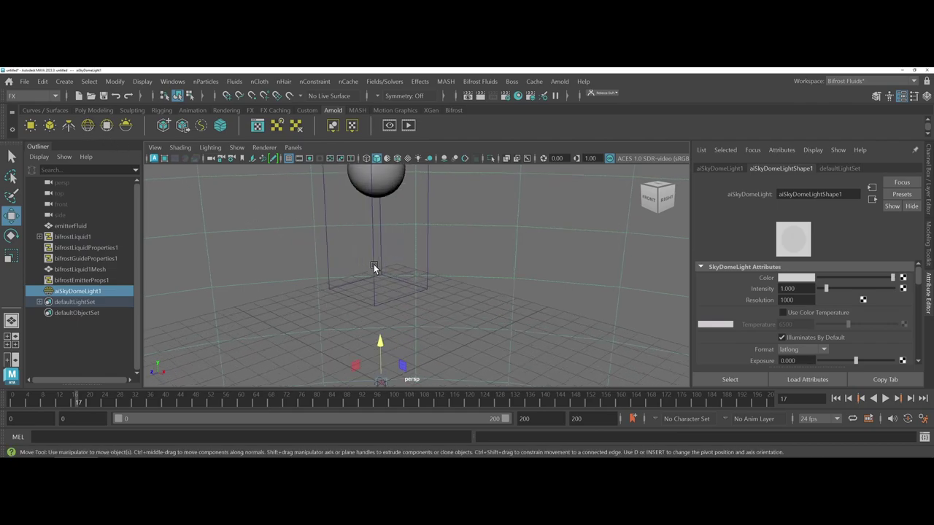
click(502, 96)
click(605, 140)
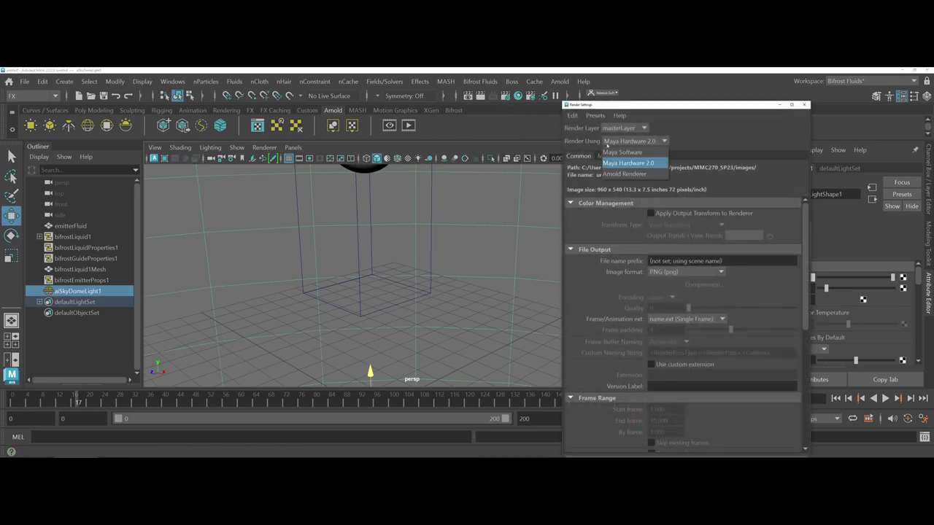
click(622, 173)
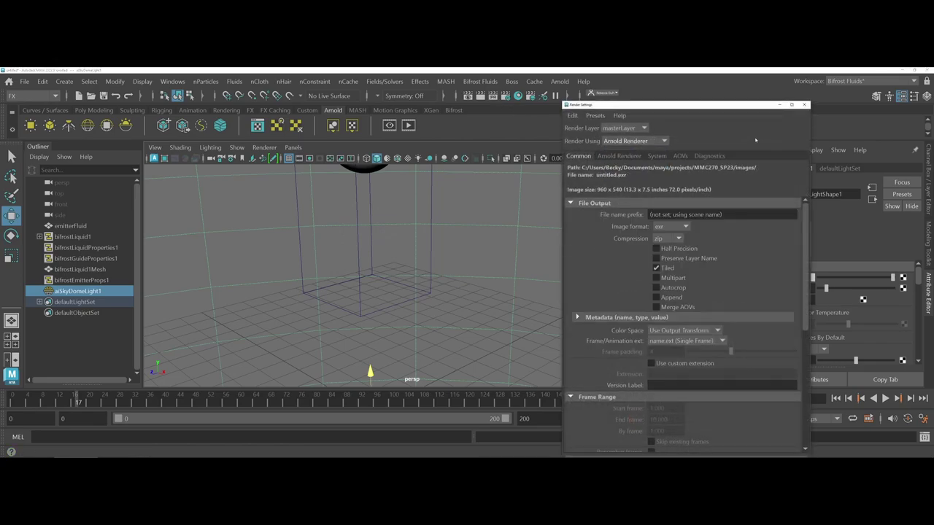
click(803, 104)
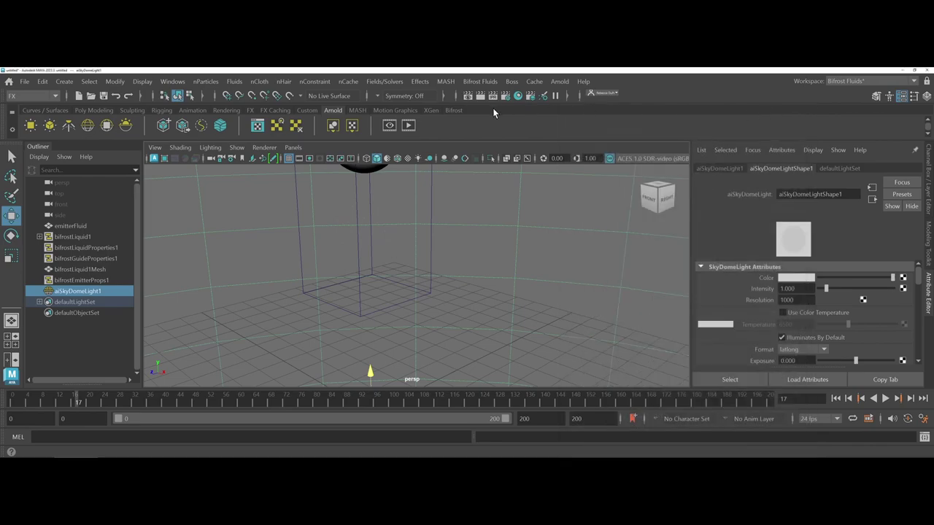
Step: Preview the simulation up to frame 36 in a live Arnold render, and minimize the render window after rewinding to frame 0
click(492, 98)
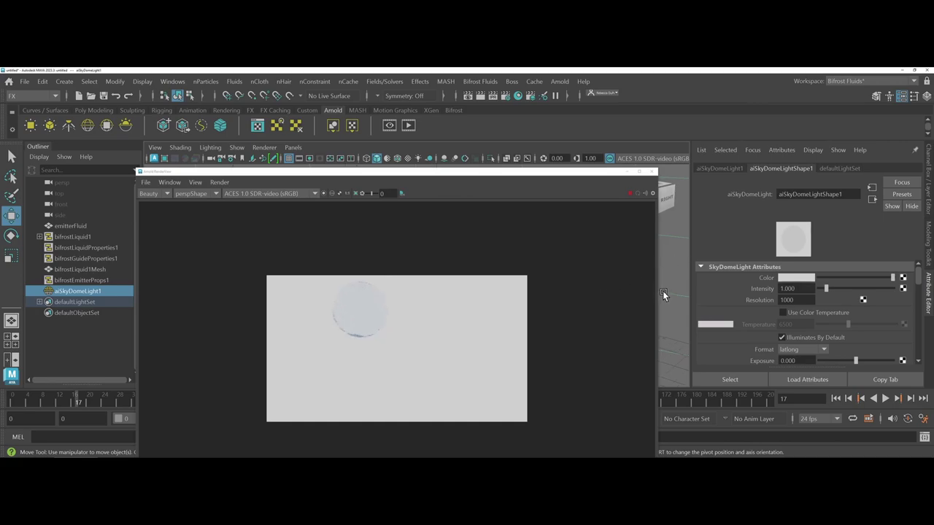
drag(662, 290, 693, 332)
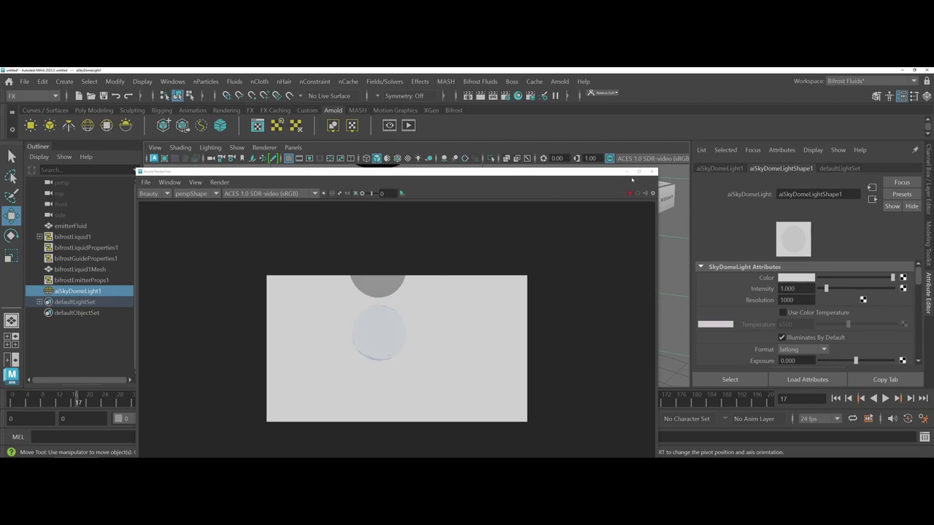
click(884, 398)
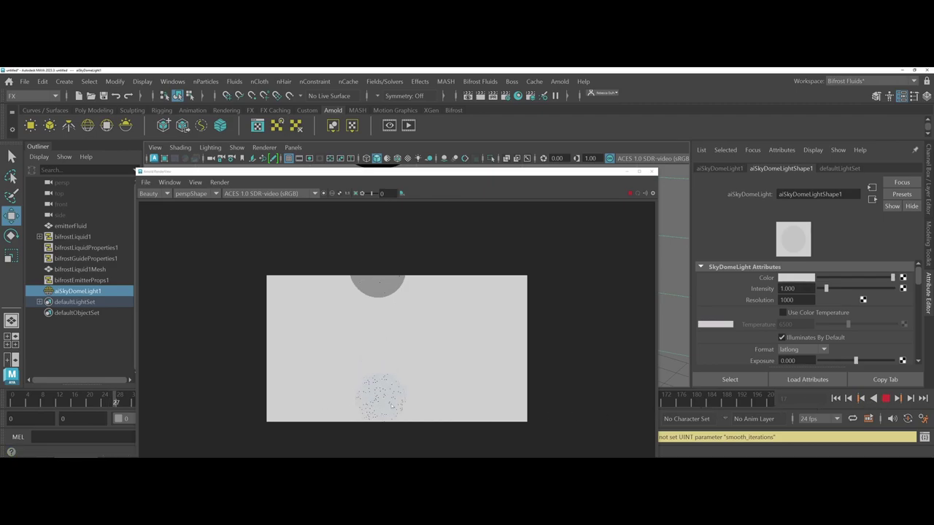
click(886, 398)
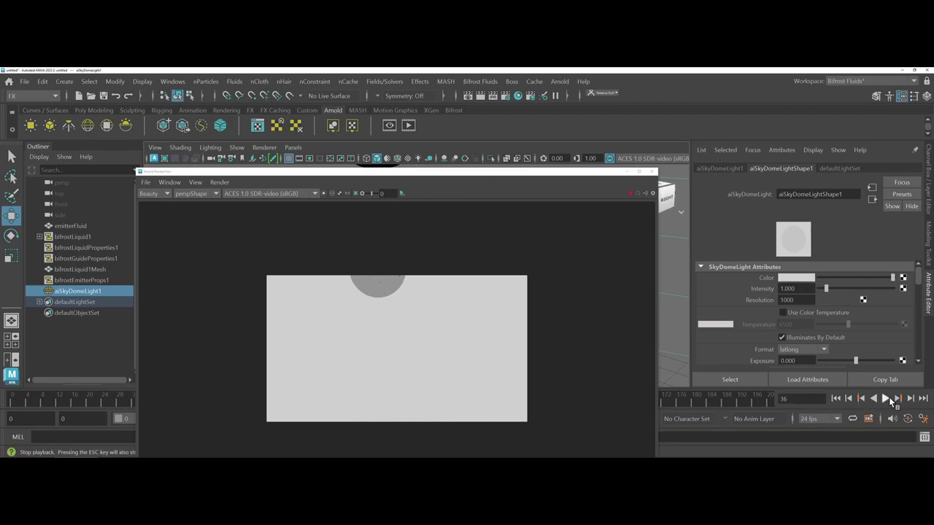
click(838, 399)
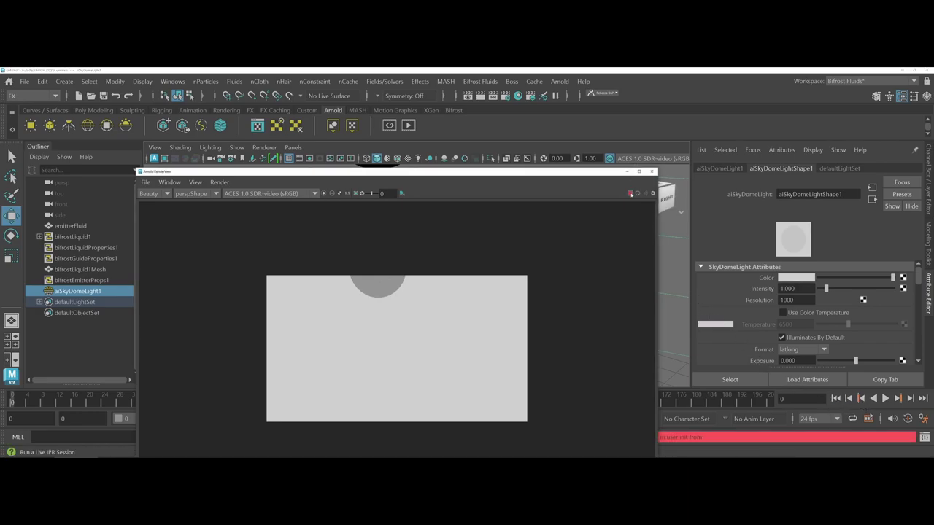
click(625, 173)
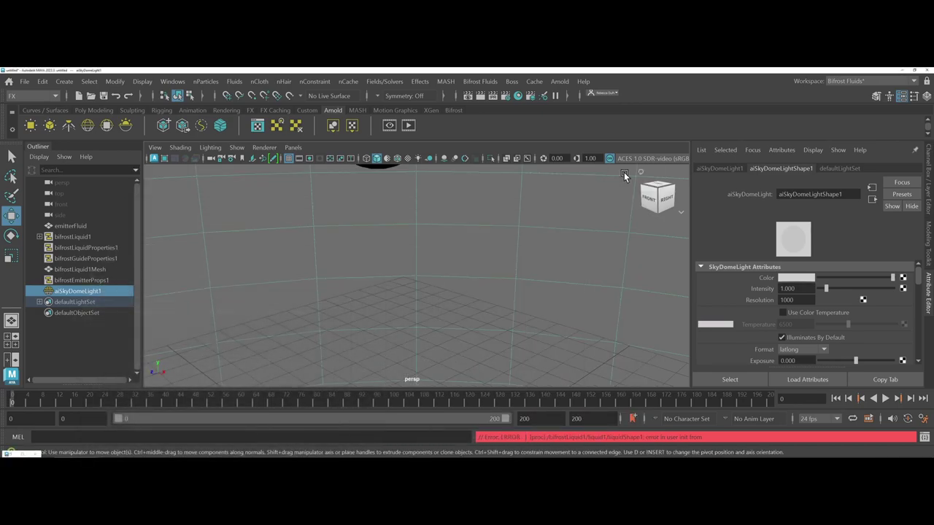
Step: Hide the emitterFluid sphere and play the simulation up to frame 50
key(f)
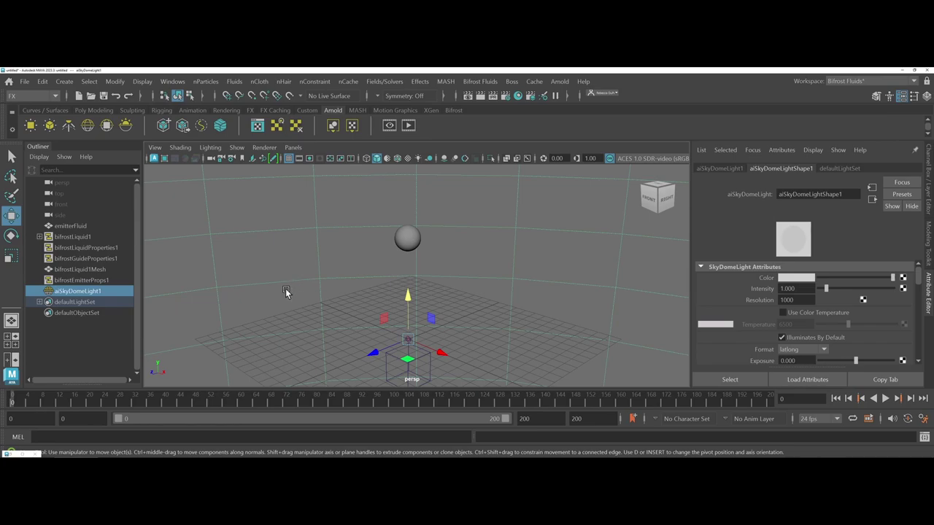
click(76, 228)
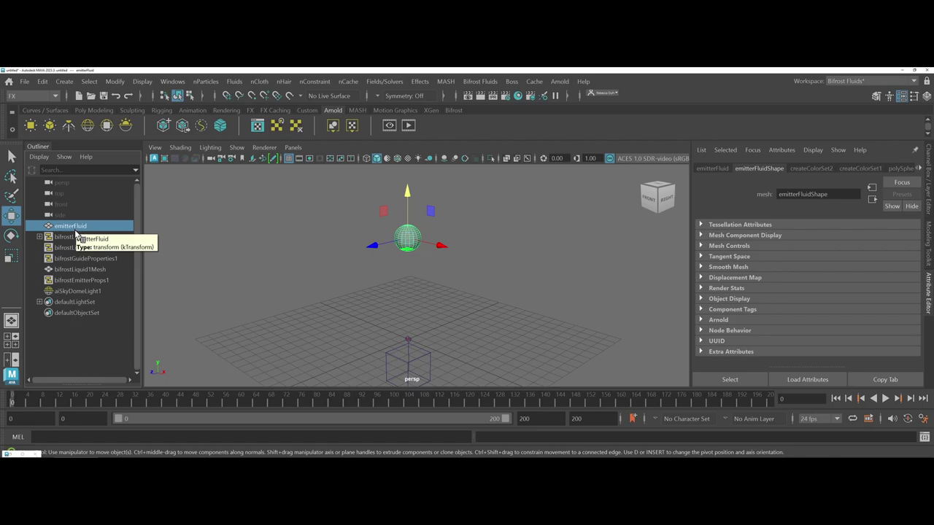
key(h)
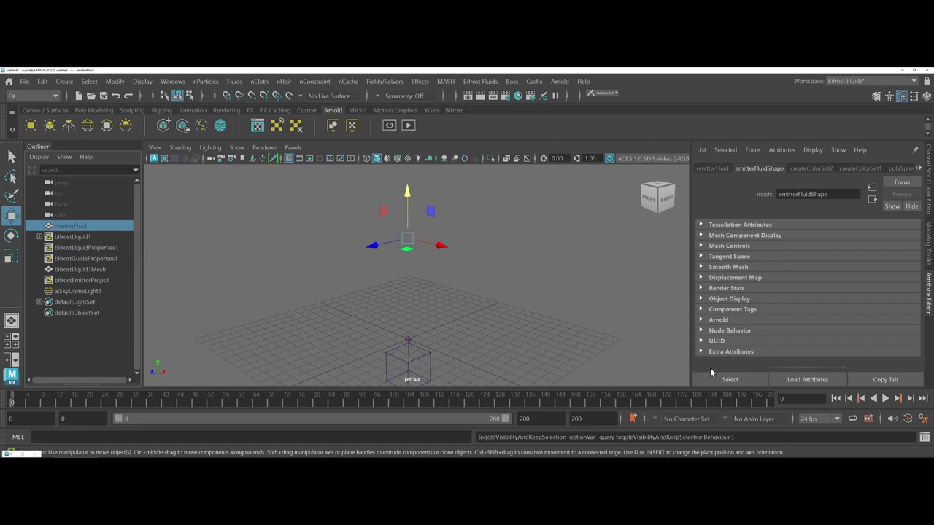
click(883, 398)
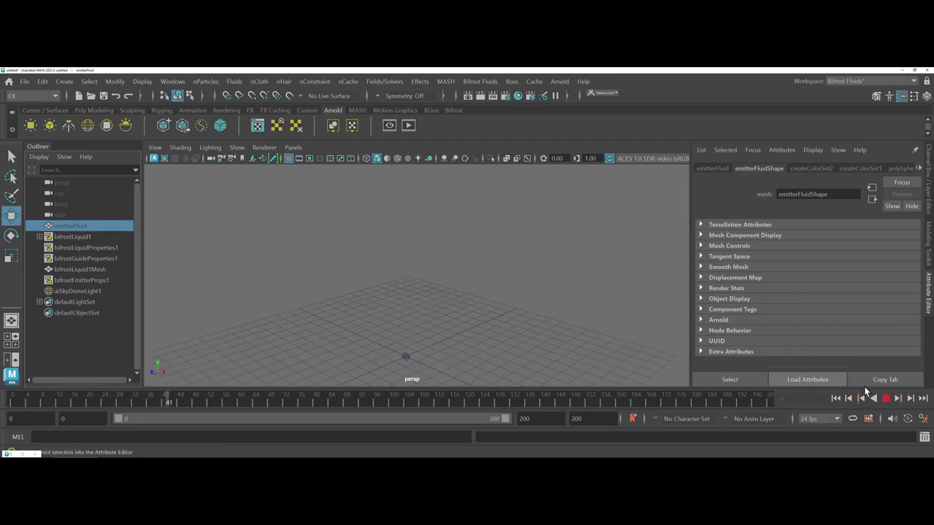
click(884, 399)
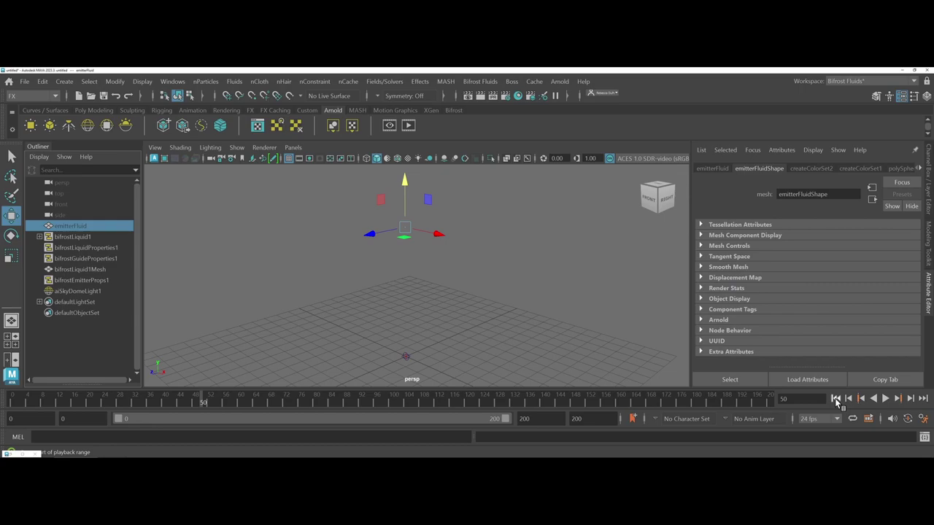
Step: Look through the bifrostLiquid1 attributes and set the liquidShape1 particle display type to Sphere
click(40, 237)
click(79, 238)
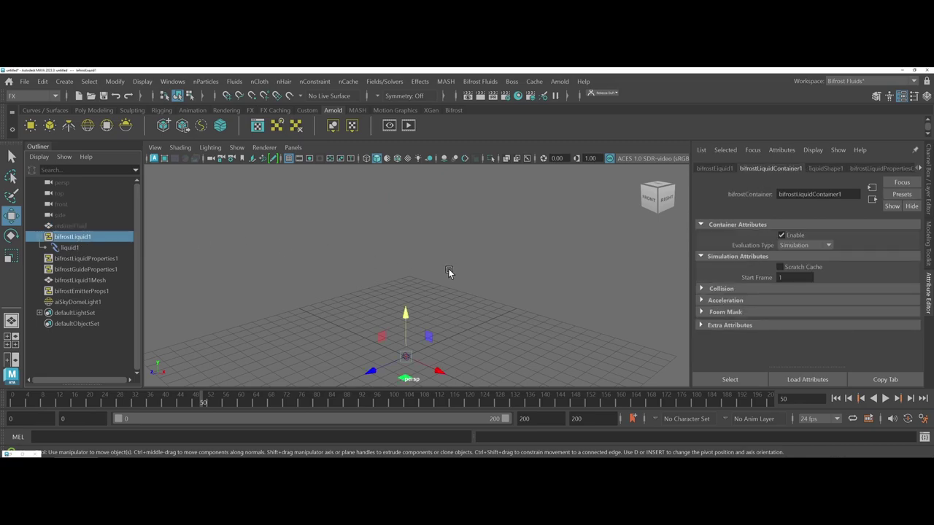
click(716, 169)
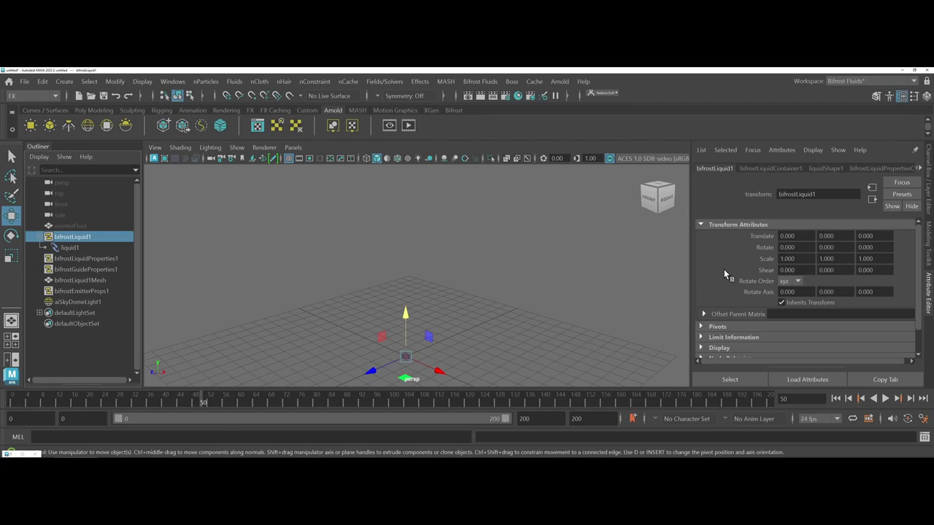
click(814, 169)
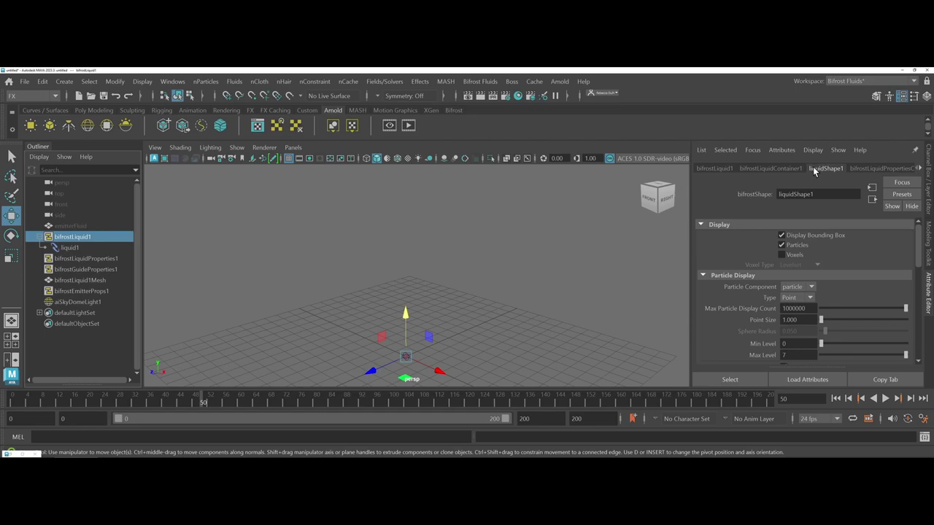
click(857, 170)
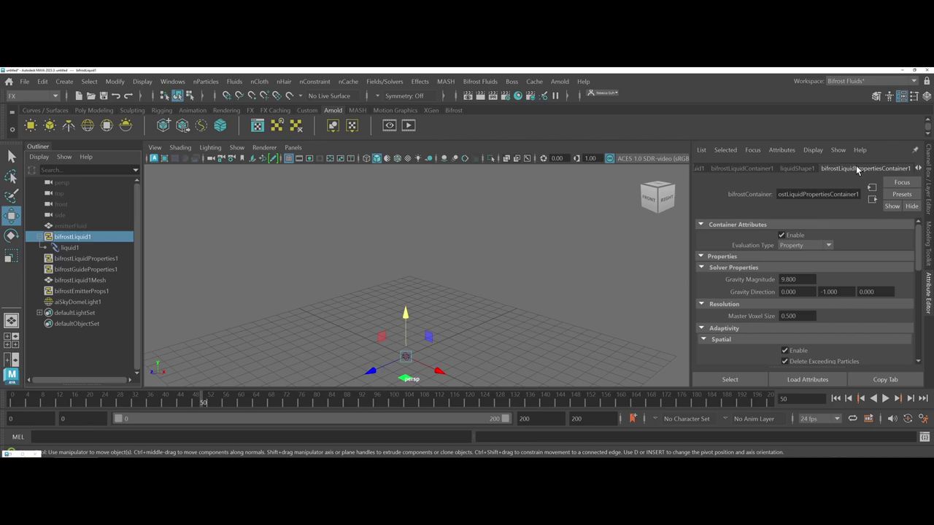
click(797, 169)
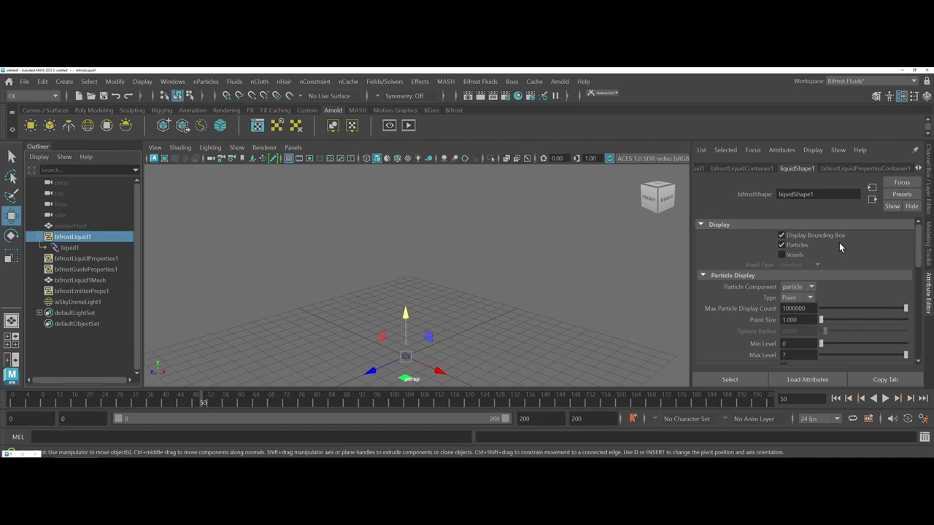
scroll(839, 244, down, 3)
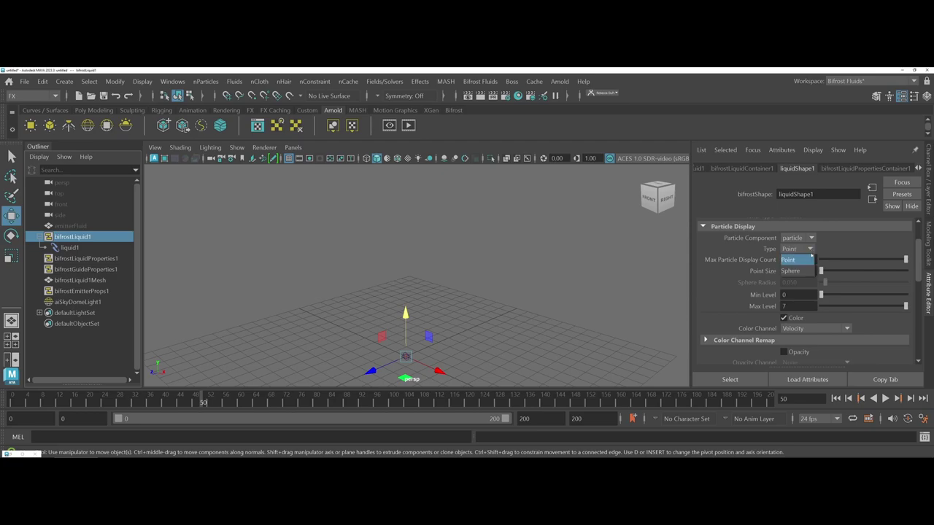
click(791, 271)
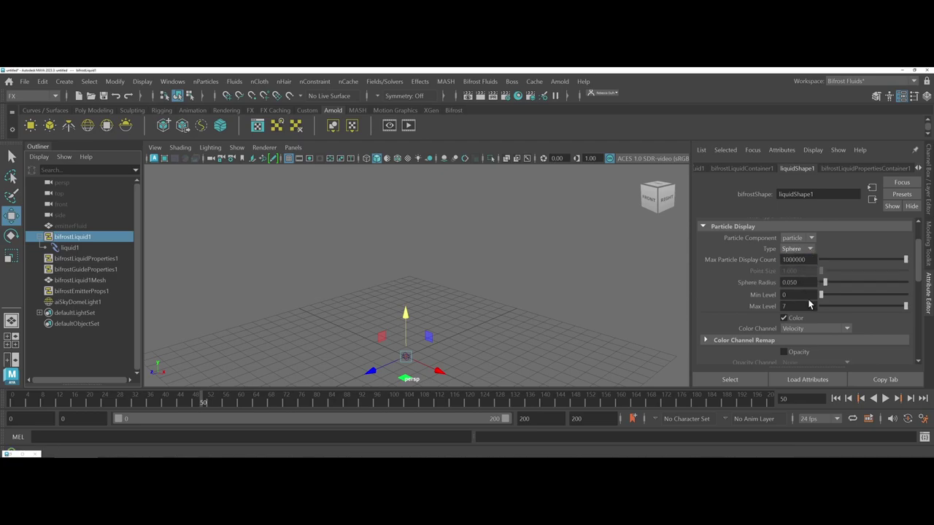
Step: Play the simulation from the start to frame 31 to check the sphere particles, and rewind to frame 0
click(836, 398)
click(884, 399)
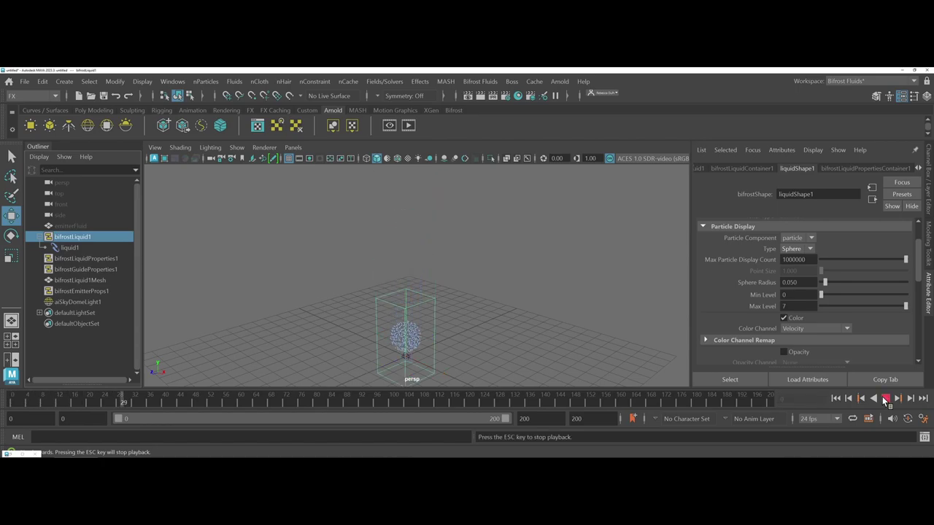
click(885, 399)
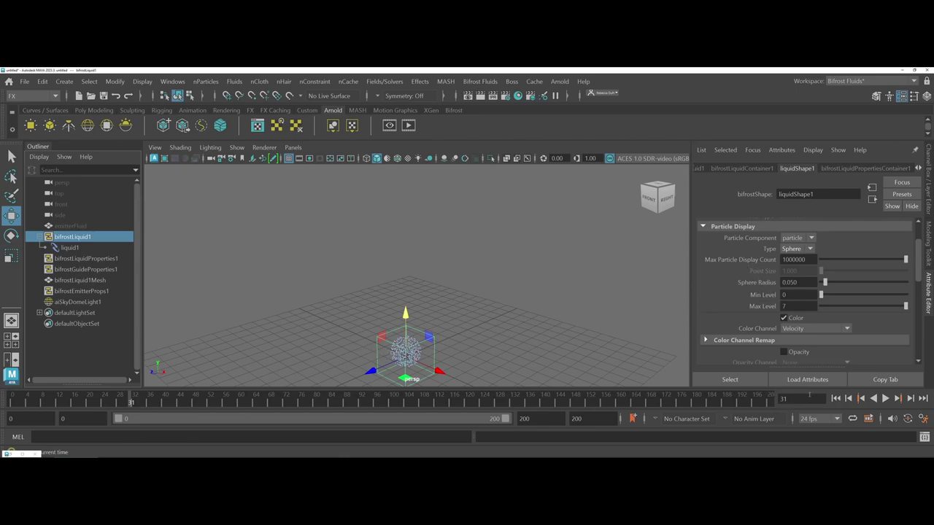
click(835, 398)
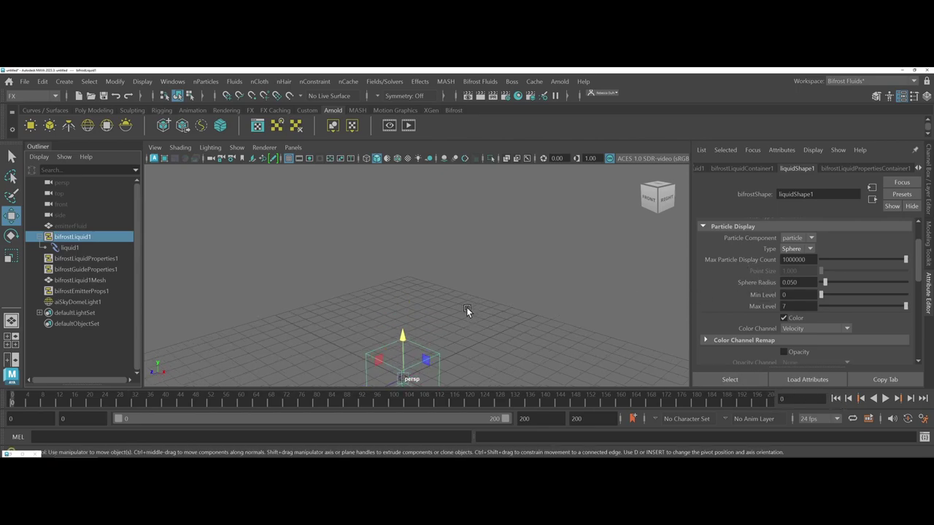
Step: Run the simulation to frame 21 in a live Arnold render placed clear of the playback controls, and minimize the render window
click(496, 96)
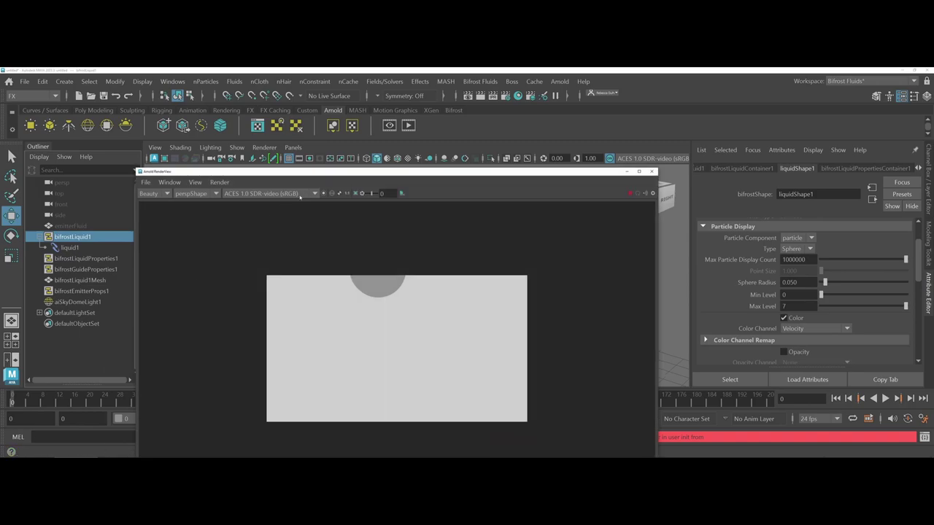
drag(310, 173, 193, 102)
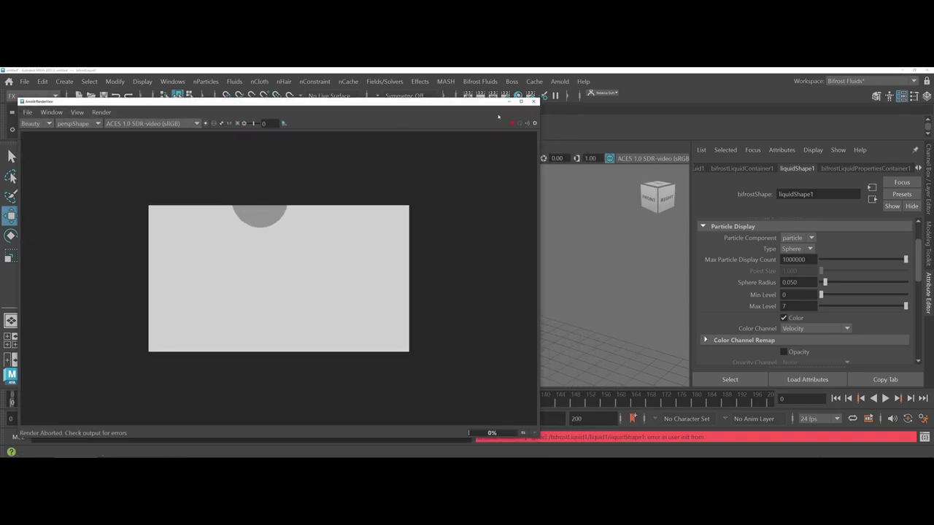
click(887, 399)
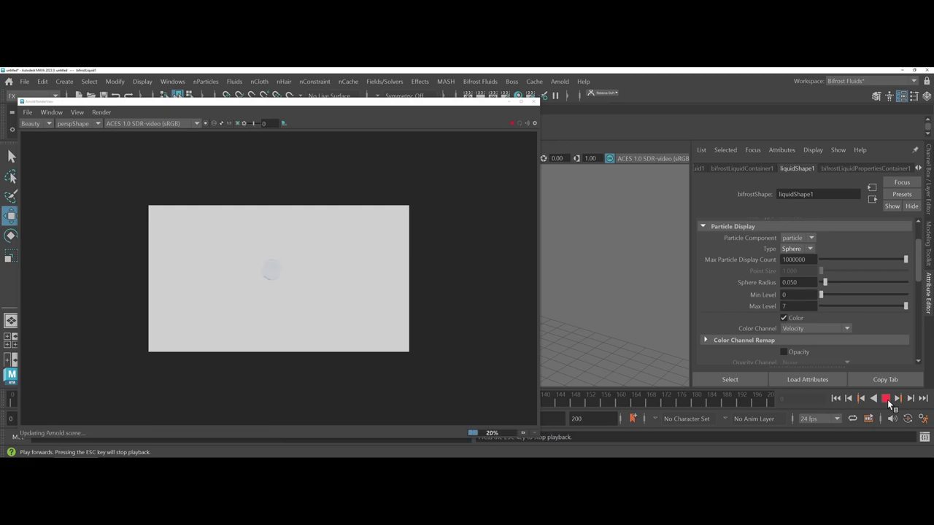
click(887, 399)
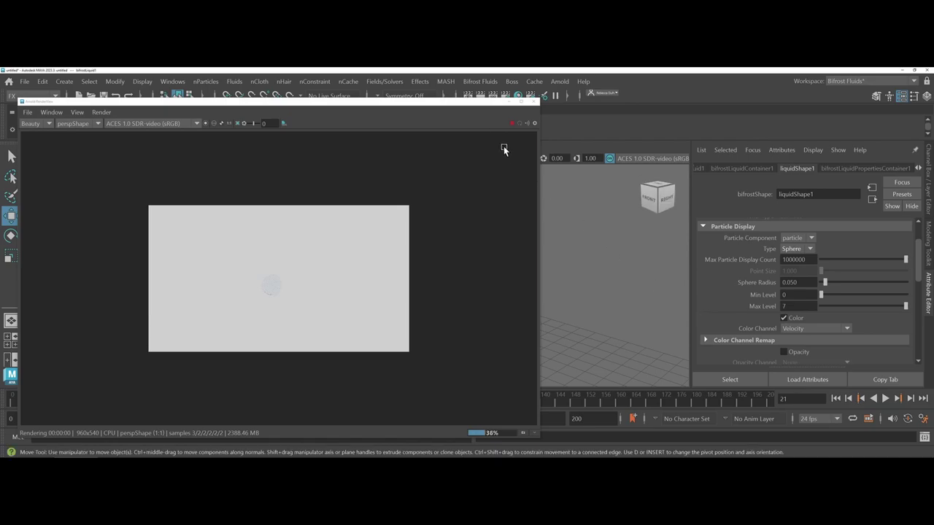
click(509, 102)
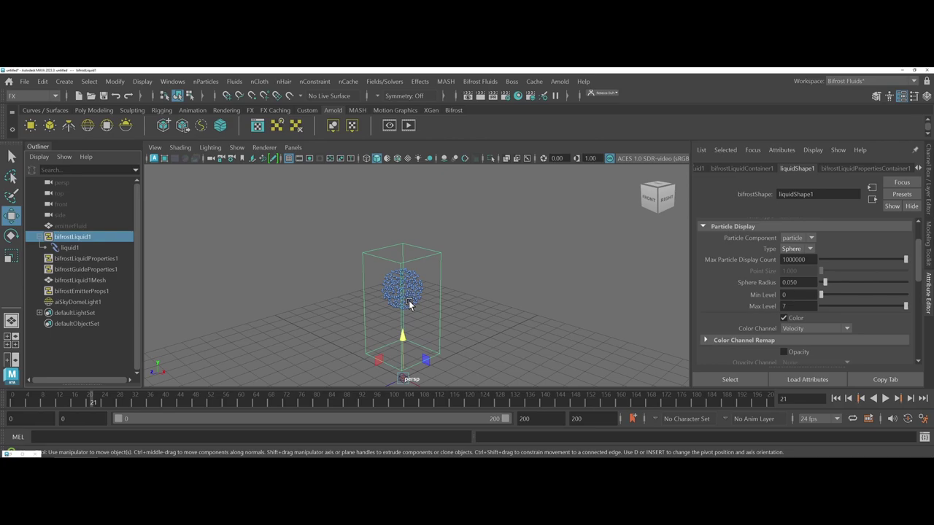
Step: Try the Point particle display type on the liquid and return it to Sphere
click(809, 251)
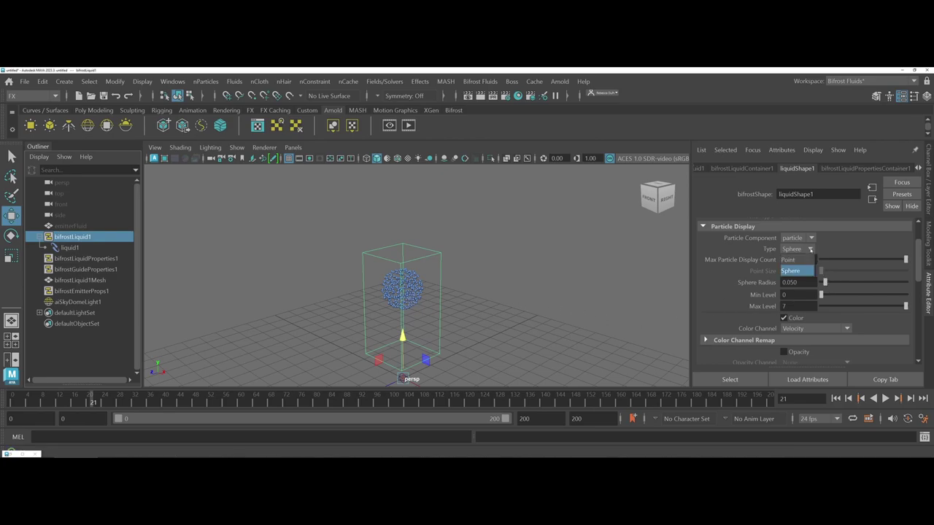
click(794, 262)
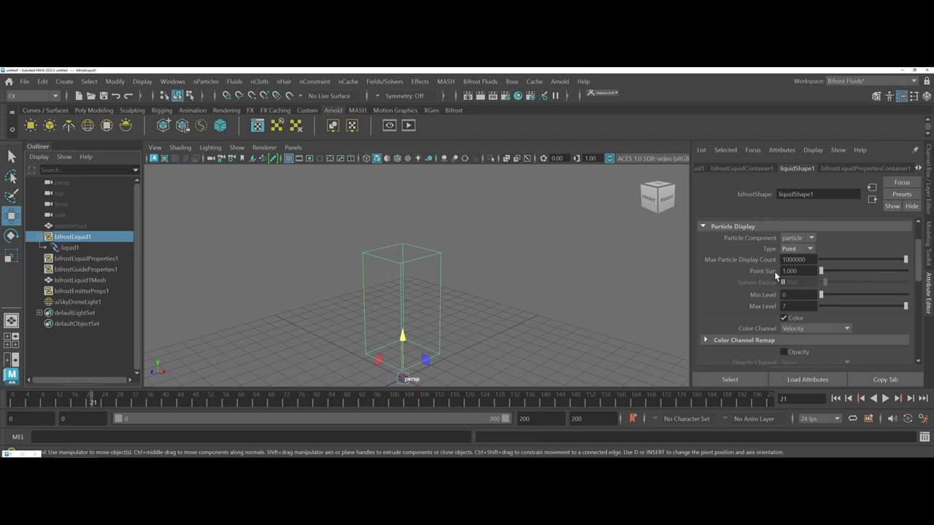
click(799, 249)
click(795, 272)
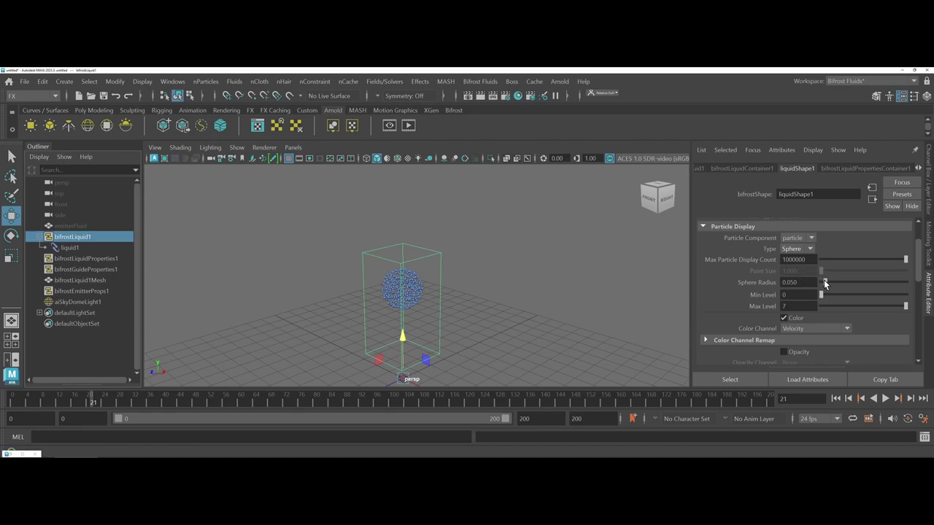
Step: Increase the liquid particles' Sphere Radius to 0.078
mouse_move(826, 283)
mouse_down()
mouse_move(840, 273)
mouse_move(822, 274)
mouse_up()
drag(824, 271, 827, 268)
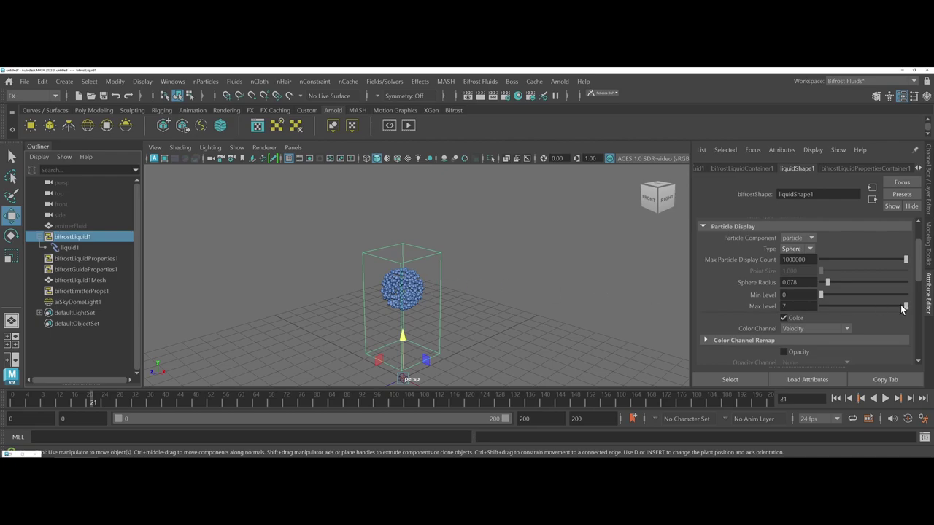
scroll(866, 301, up, 2)
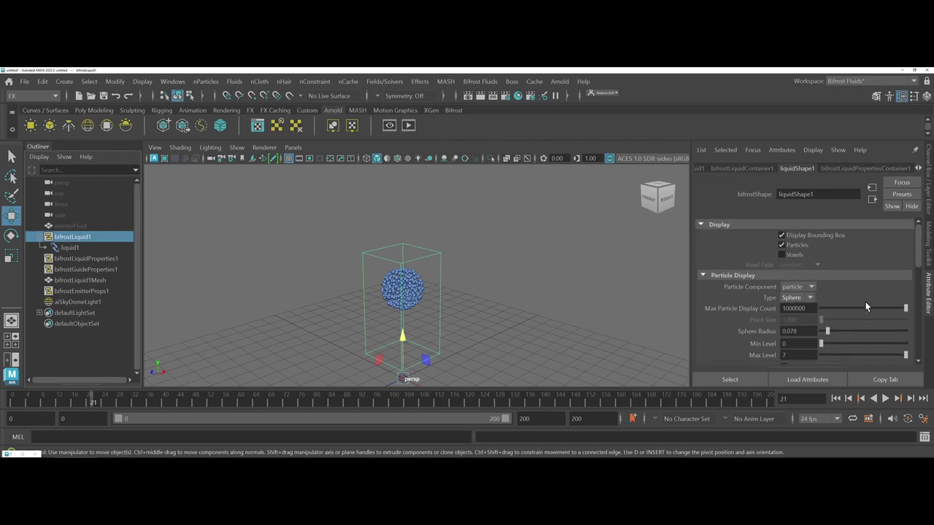
Step: Set the Y component of the liquid's Gravity Direction to 1.000 in bifrostLiquidPropertiesContainer1
click(831, 166)
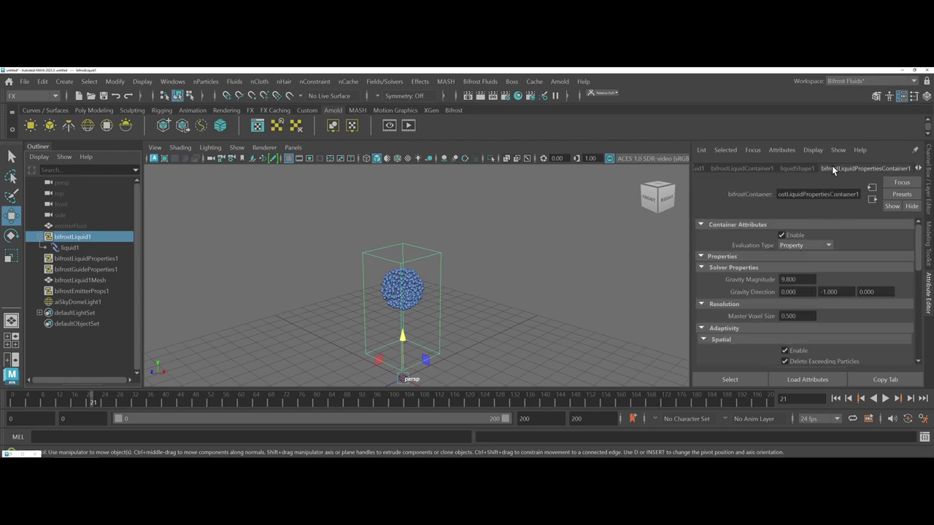
click(741, 169)
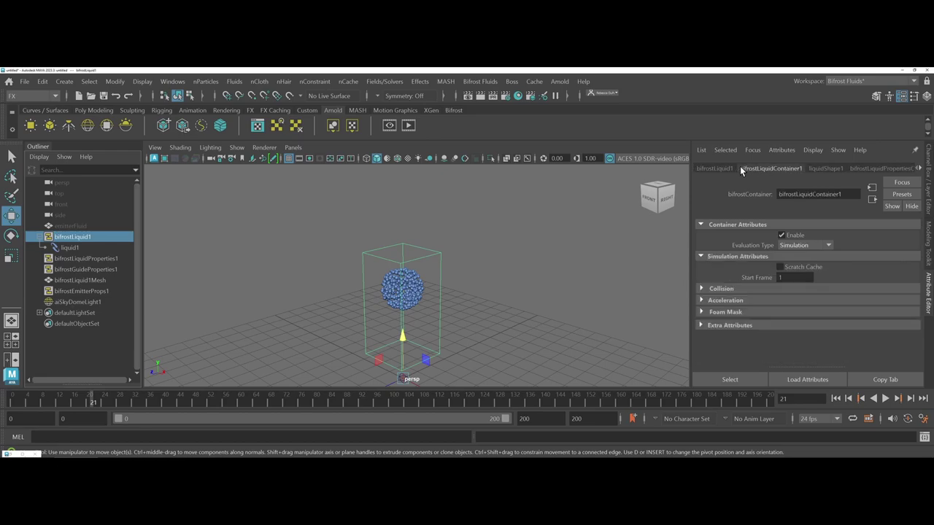
click(740, 167)
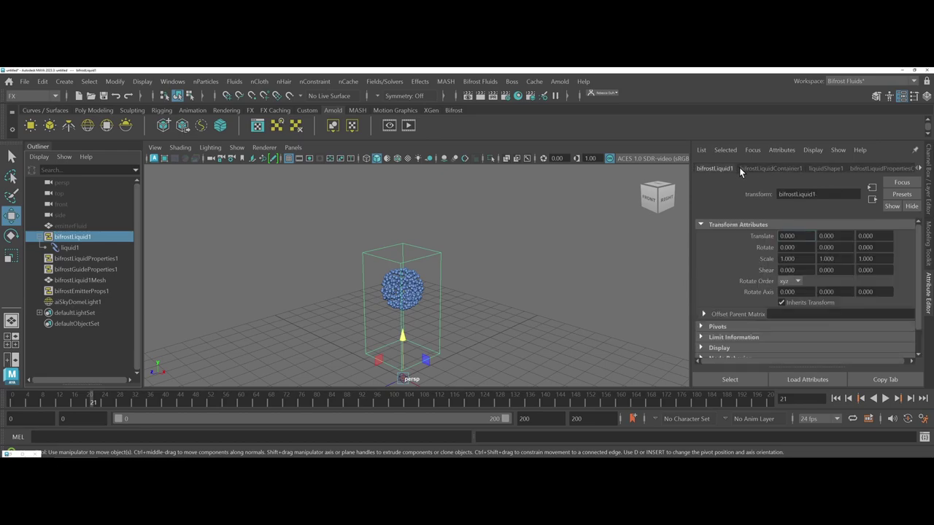
scroll(739, 232, down, 1)
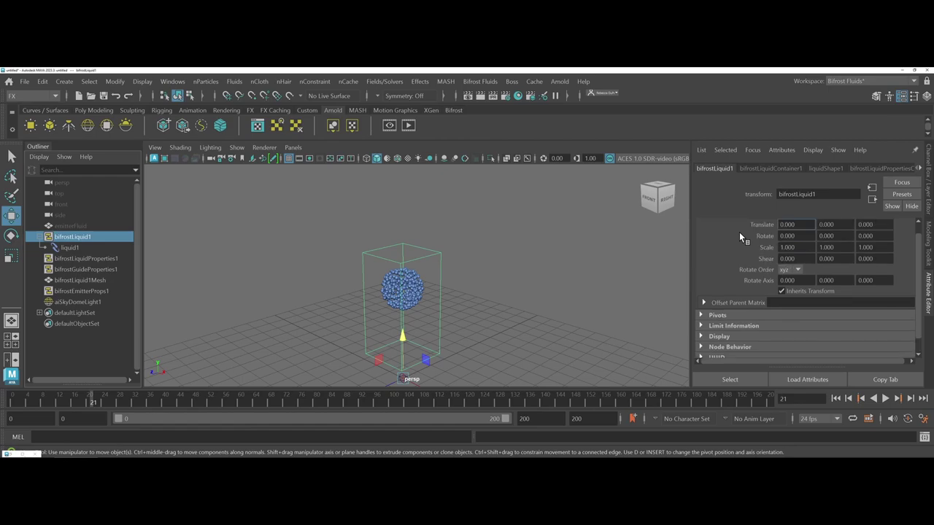
scroll(739, 232, up, 1)
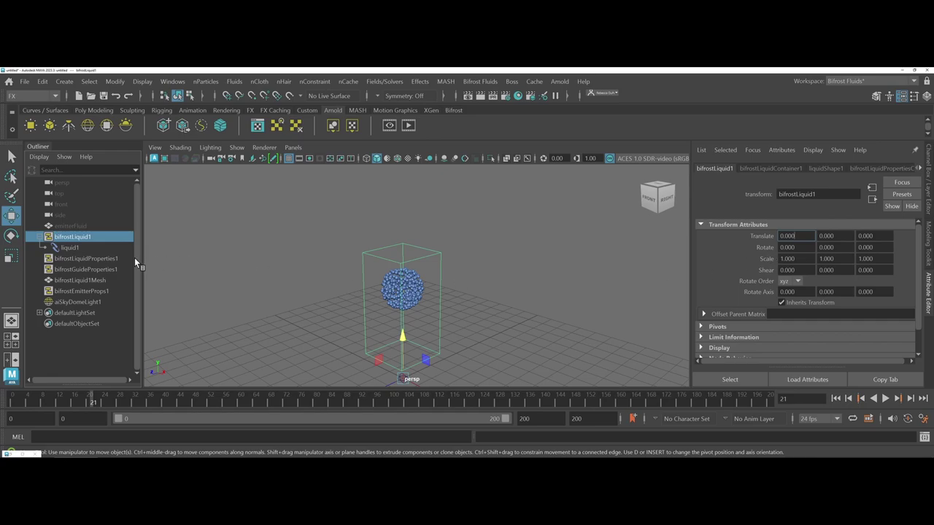
click(71, 248)
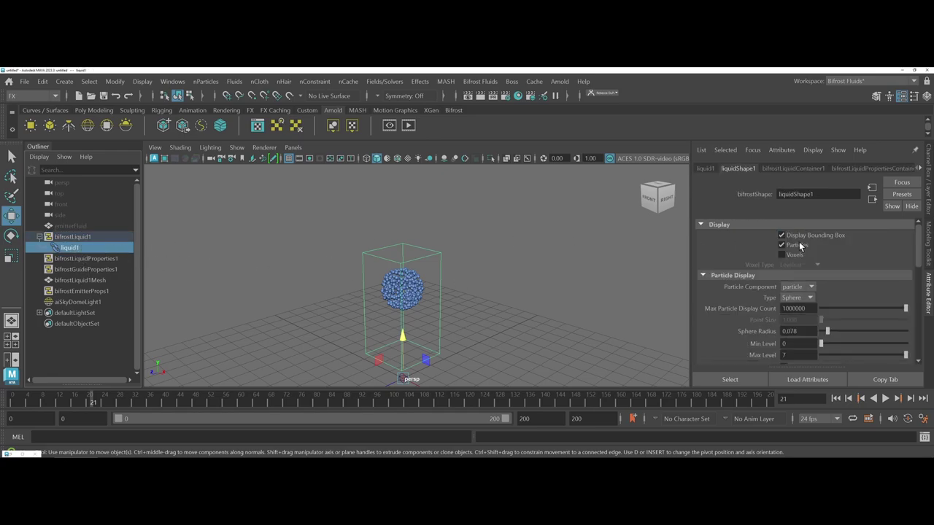
click(799, 169)
scroll(798, 168, down, 1)
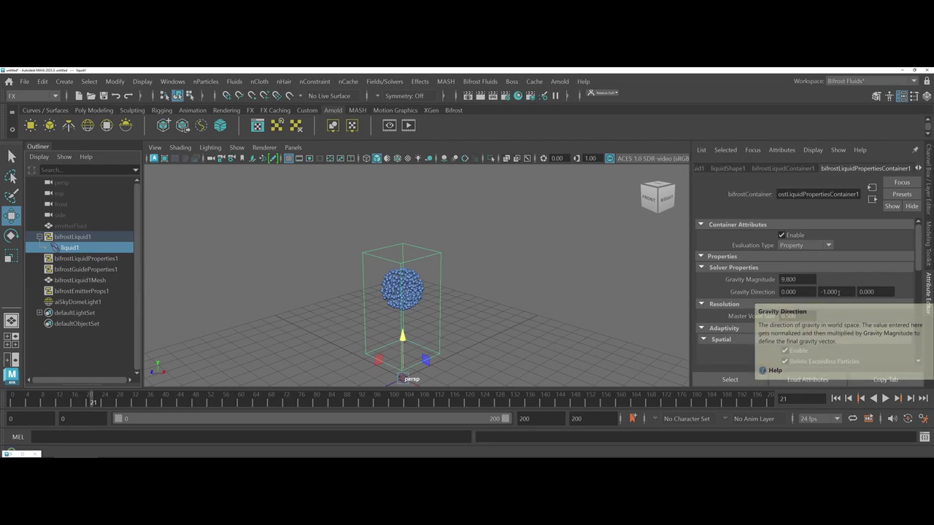
drag(839, 292, 820, 291)
text(1.000)
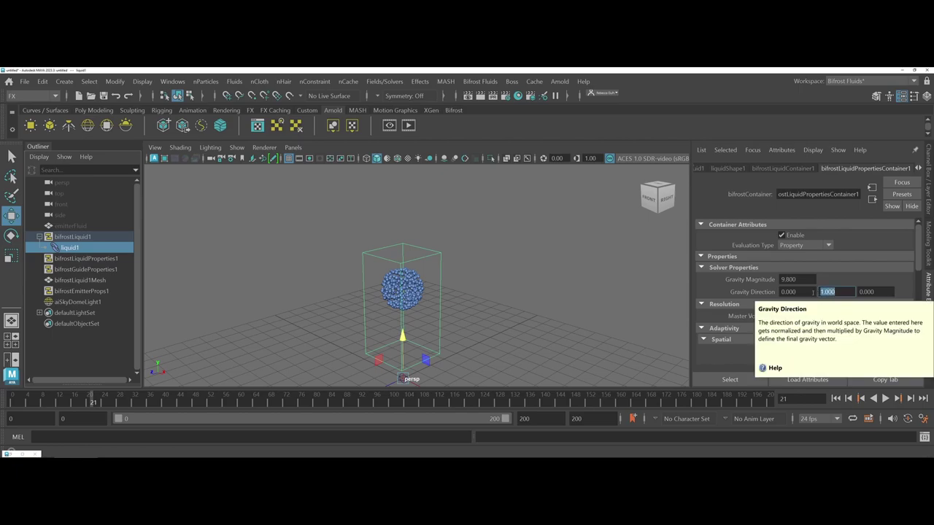
Step: Play the simulation from the start to frame 40 to check how the liquid moves under the reversed gravity
click(835, 398)
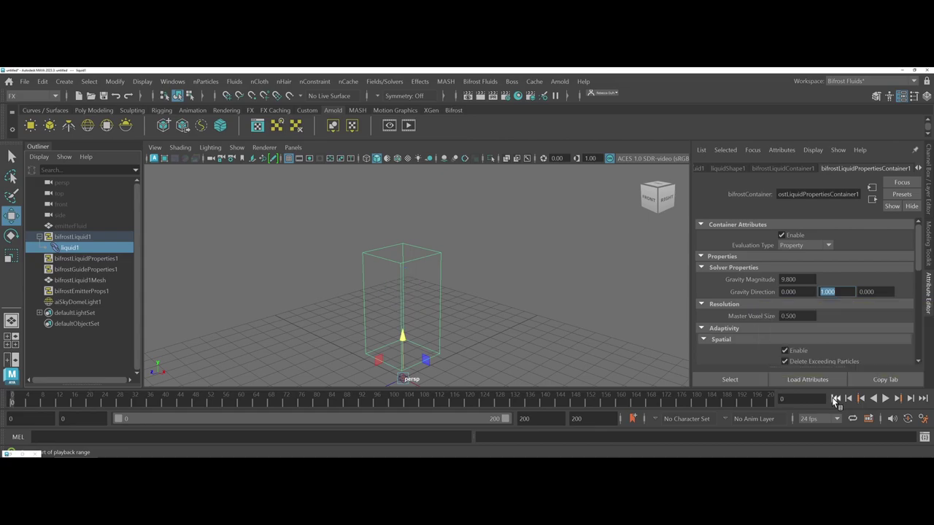
click(883, 399)
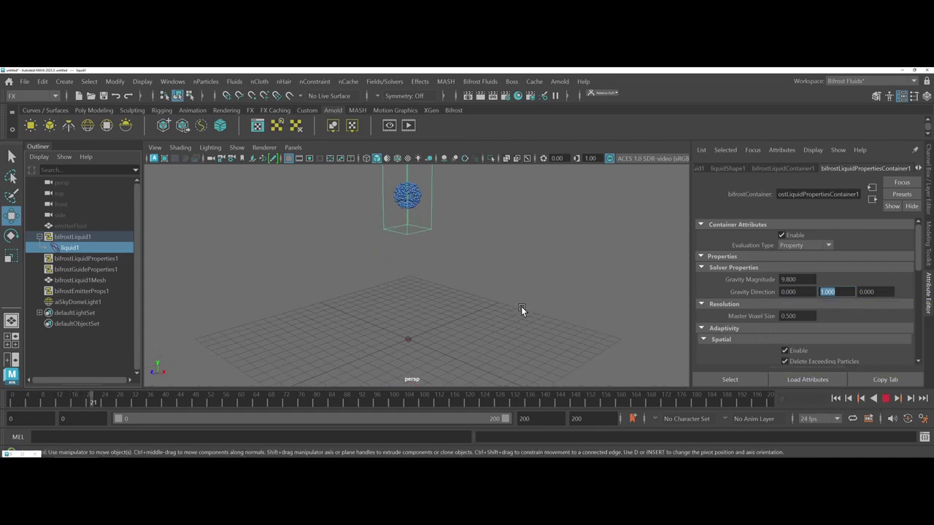
scroll(436, 241, down, 1)
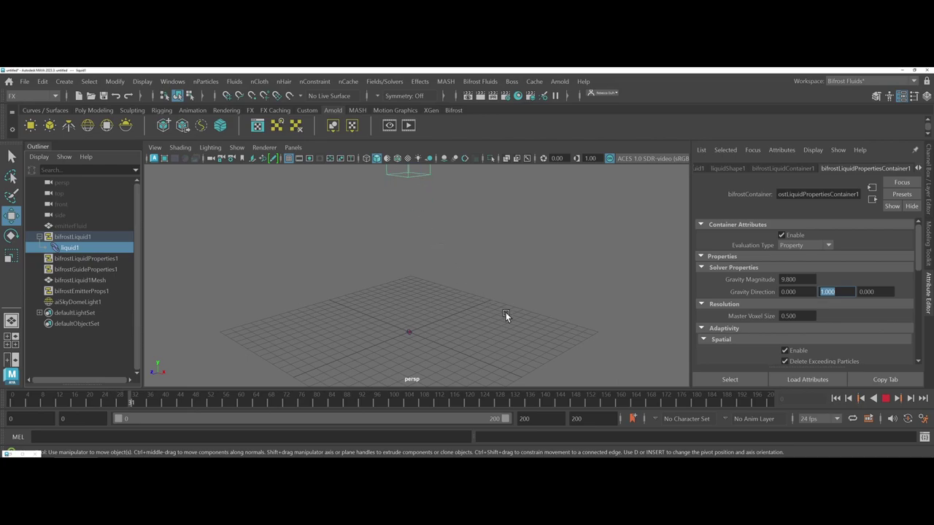
click(886, 398)
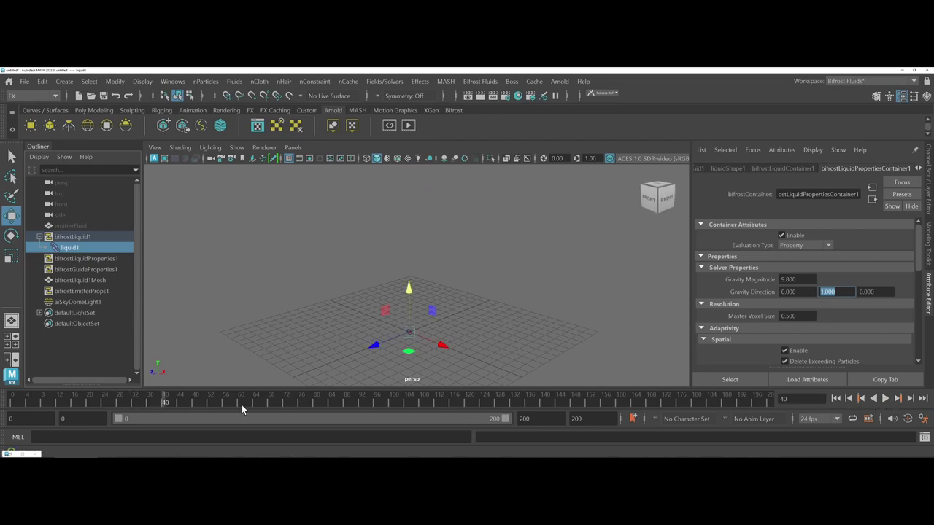
Step: Replay the simulation from the start to frame 33 in the restored Arnold render view, and close that window
click(16, 453)
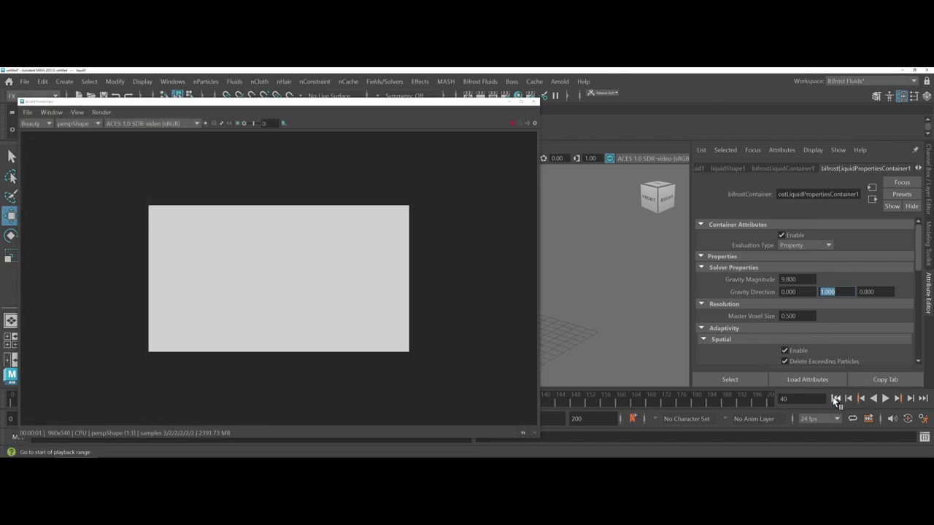
click(886, 399)
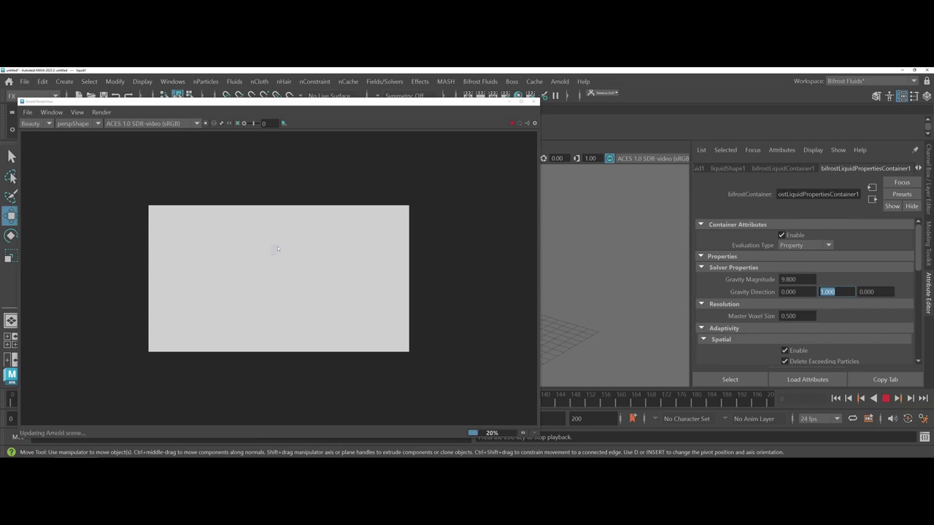
click(891, 398)
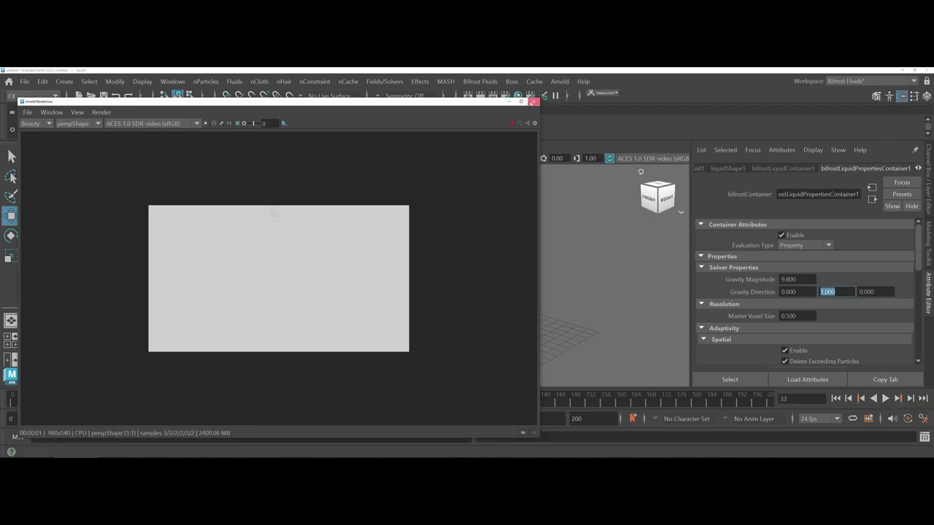
click(532, 101)
Step: Restore the liquid's Y Gravity Direction to -1.000 and play the simulation from the start to frame 13
click(479, 81)
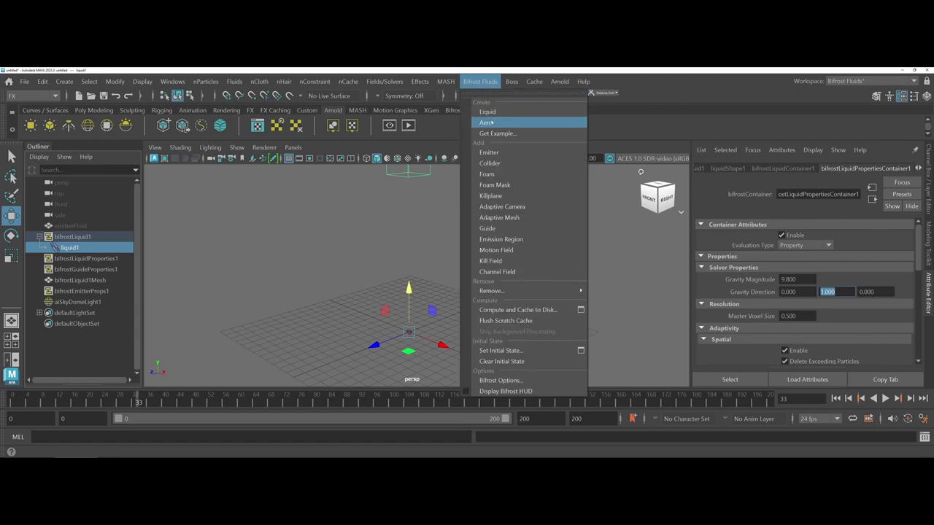
click(492, 122)
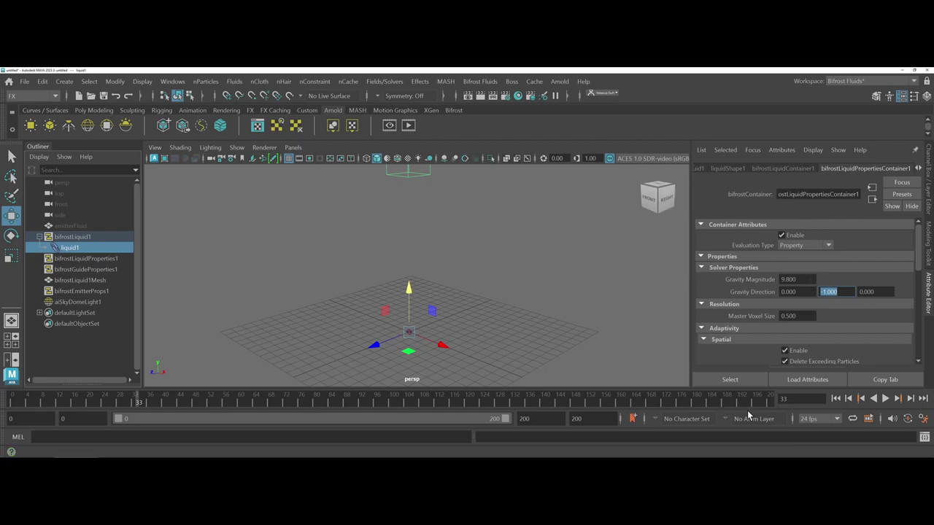
click(835, 398)
click(885, 399)
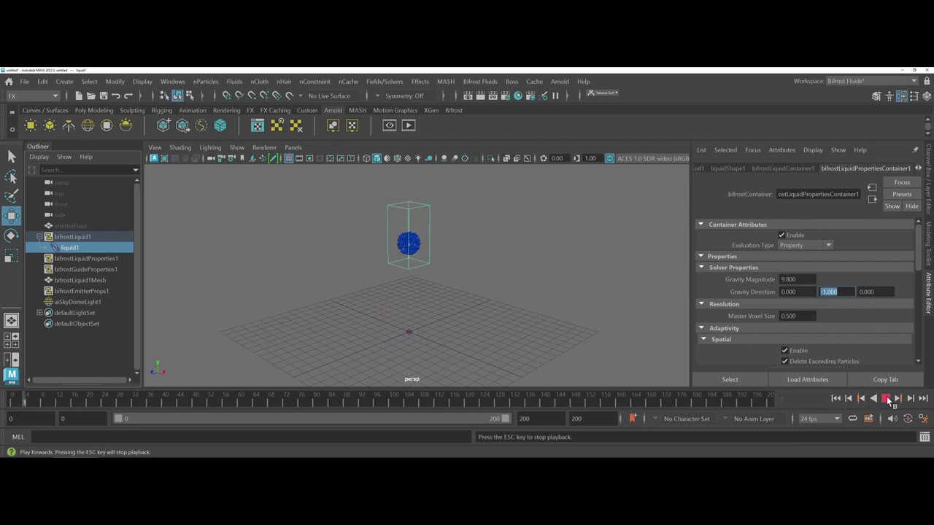
click(885, 399)
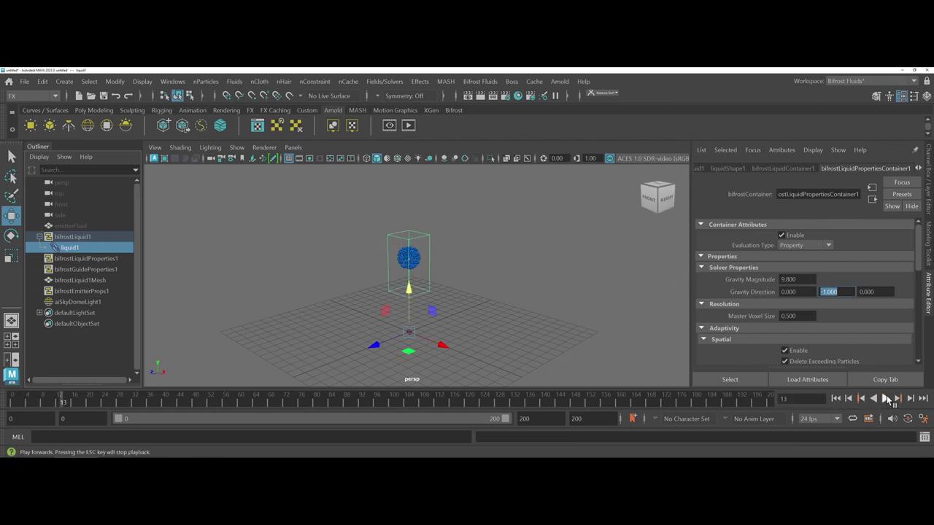
Step: Examine the liquid's remaining solver properties and the Specular, Coat and Sheen settings of its aiStandardSurface1 material
scroll(862, 234, down, 3)
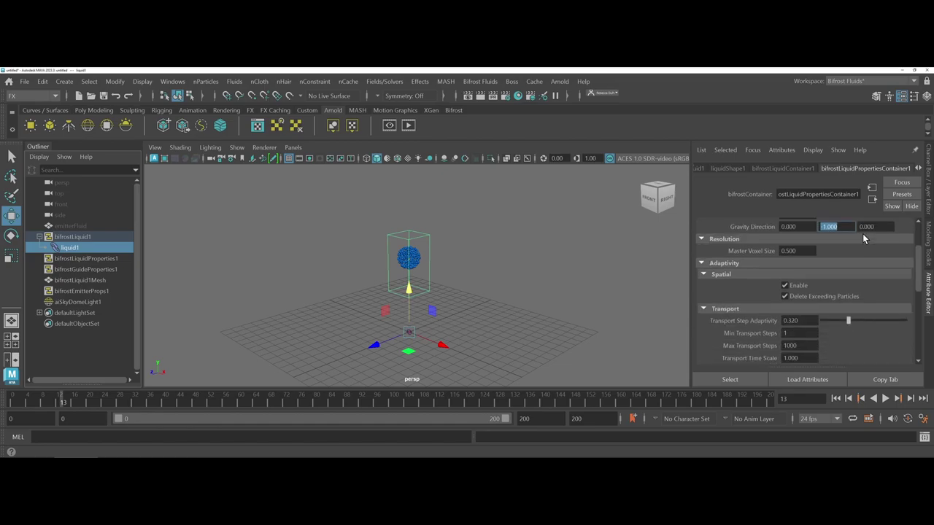
scroll(863, 233, down, 5)
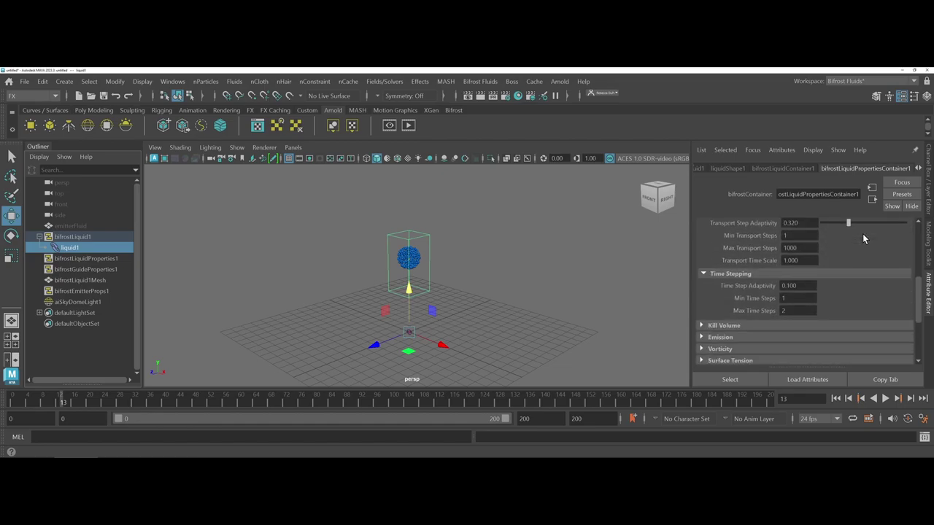
scroll(862, 238, down, 2)
scroll(848, 168, down, 2)
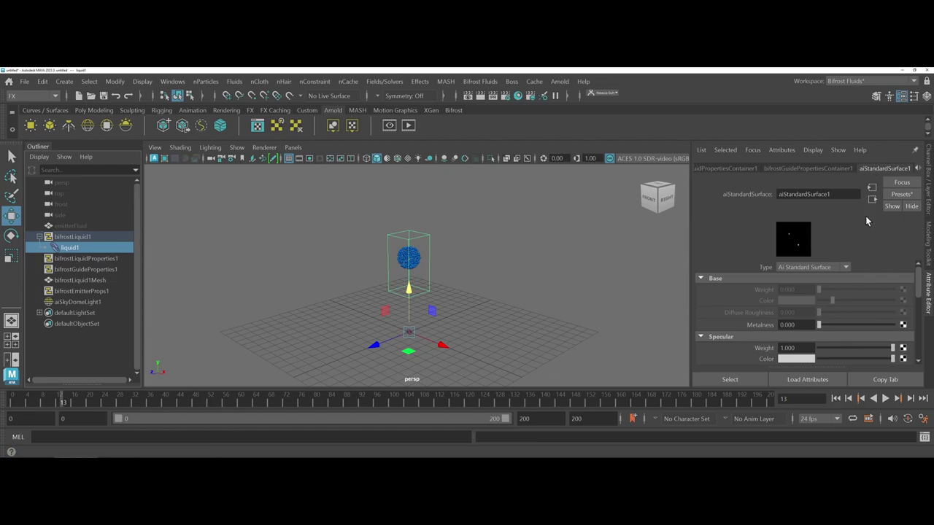
scroll(830, 303, down, 3)
scroll(830, 306, down, 5)
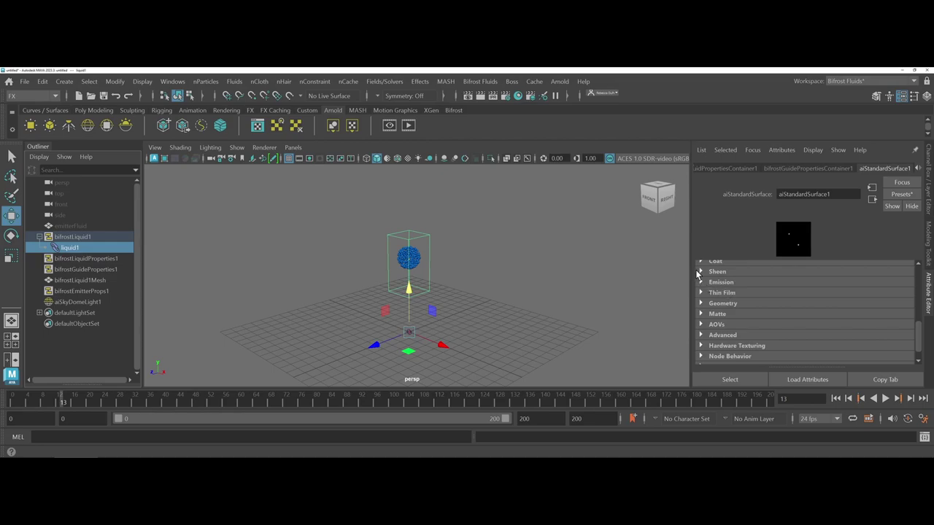
click(700, 263)
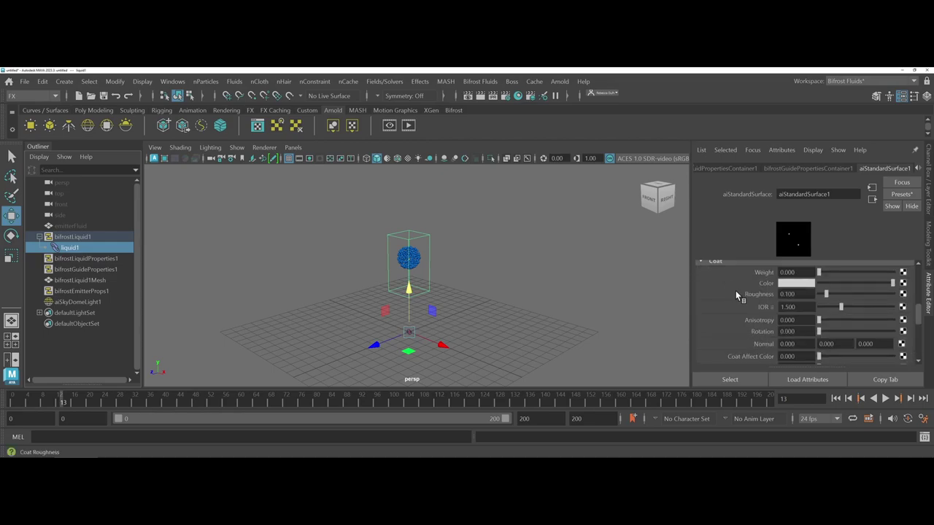
scroll(733, 298, up, 5)
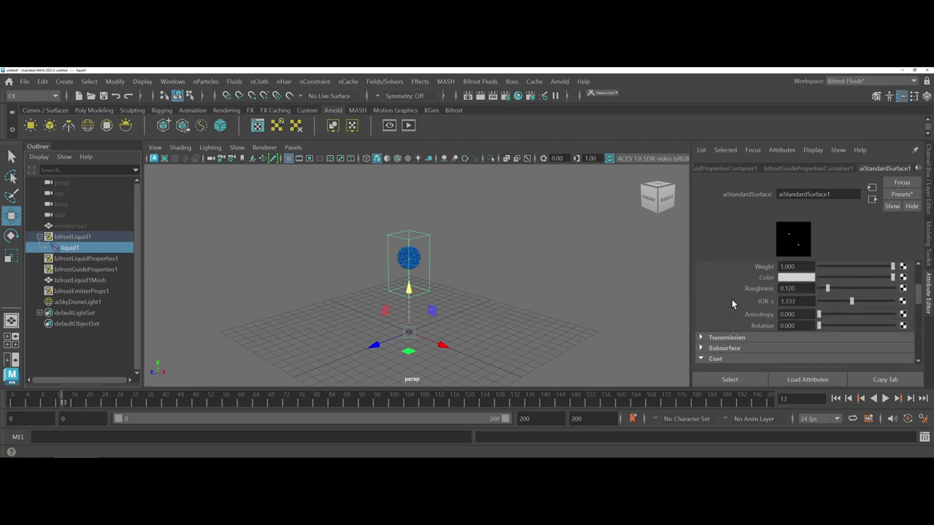
scroll(733, 304, up, 2)
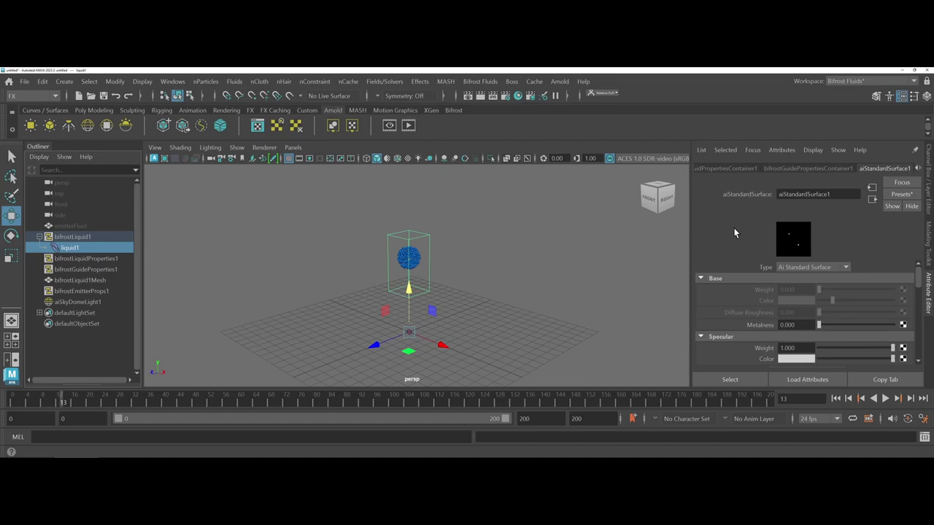
scroll(748, 300, down, 6)
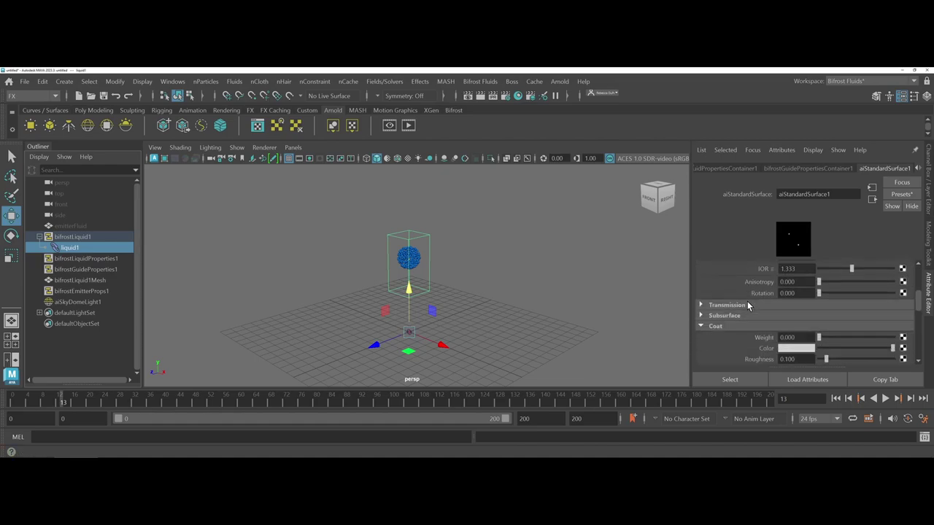
scroll(747, 305, down, 5)
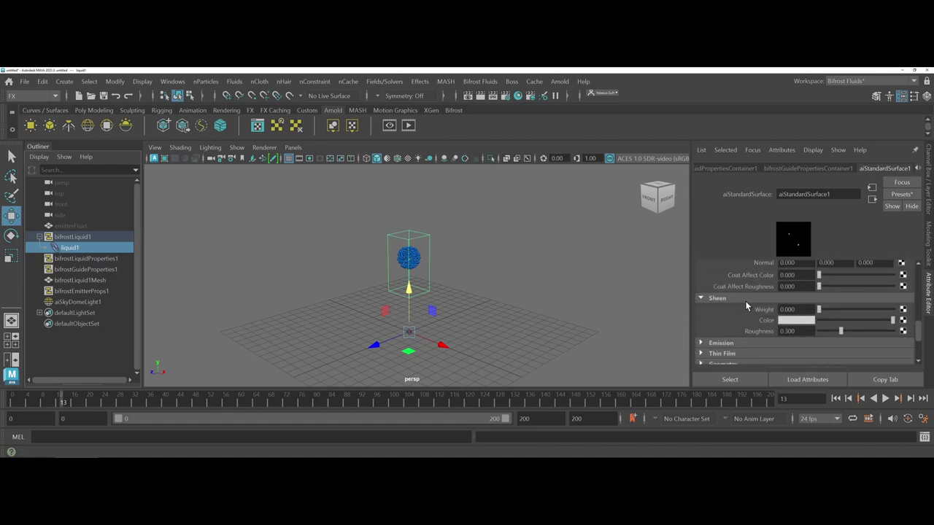
scroll(745, 301, down, 5)
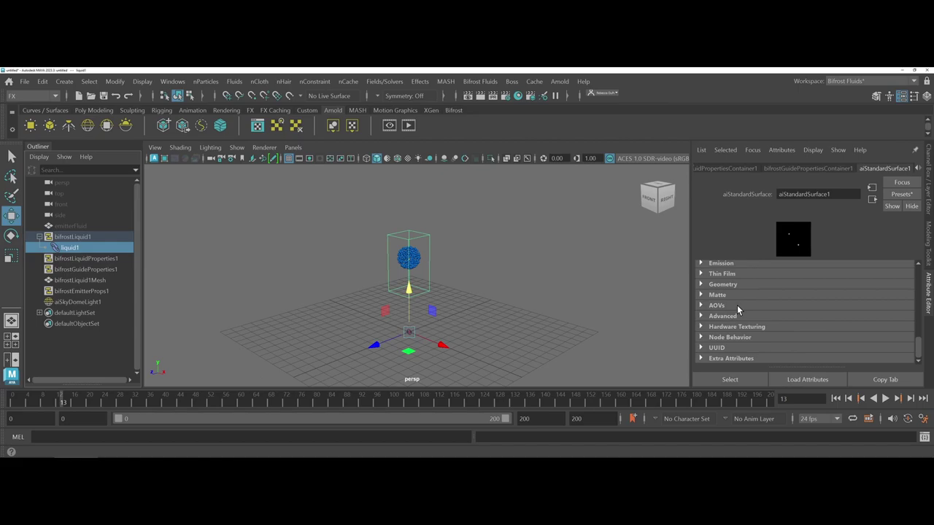
Step: Create a polygon cube, raise it to just below the liquid, and scale it into a flat slab of about 10.278 × 0.383 × 10.278
click(94, 111)
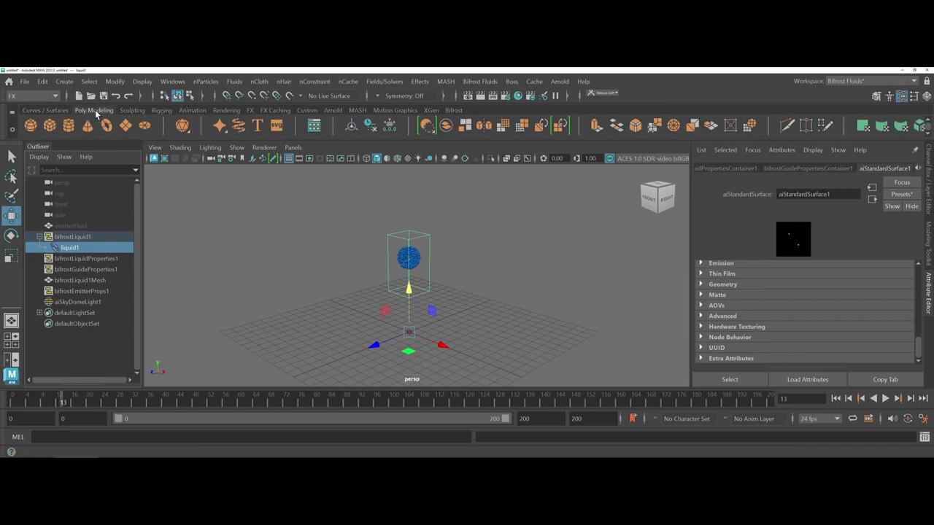
click(53, 124)
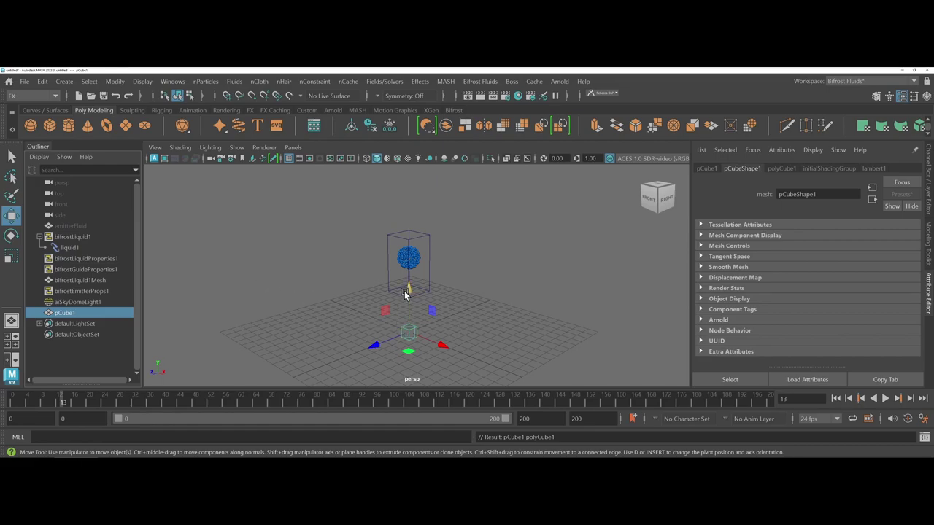
drag(405, 294, 496, 292)
key(e)
key(r)
drag(411, 261, 408, 297)
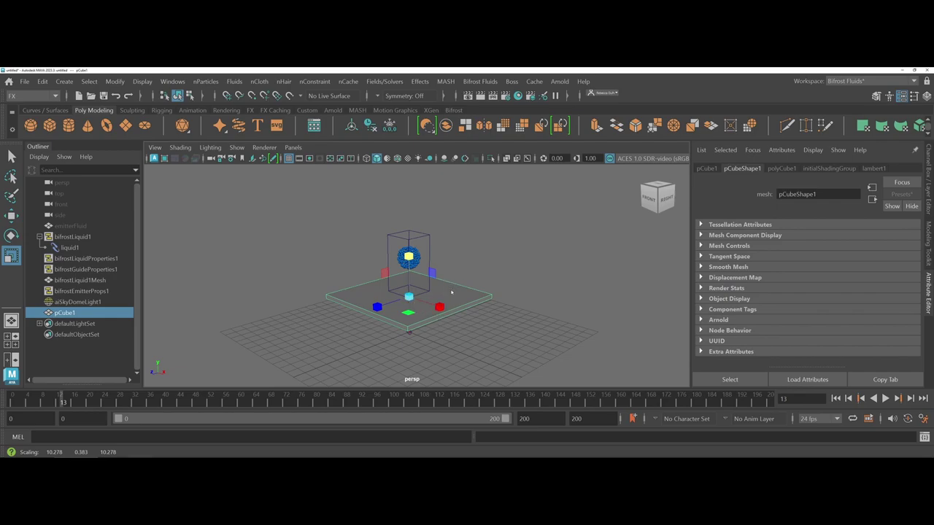
Step: Assign a new Blinn material to the slab and set its color to a dark red
right_drag(450, 292, 464, 395)
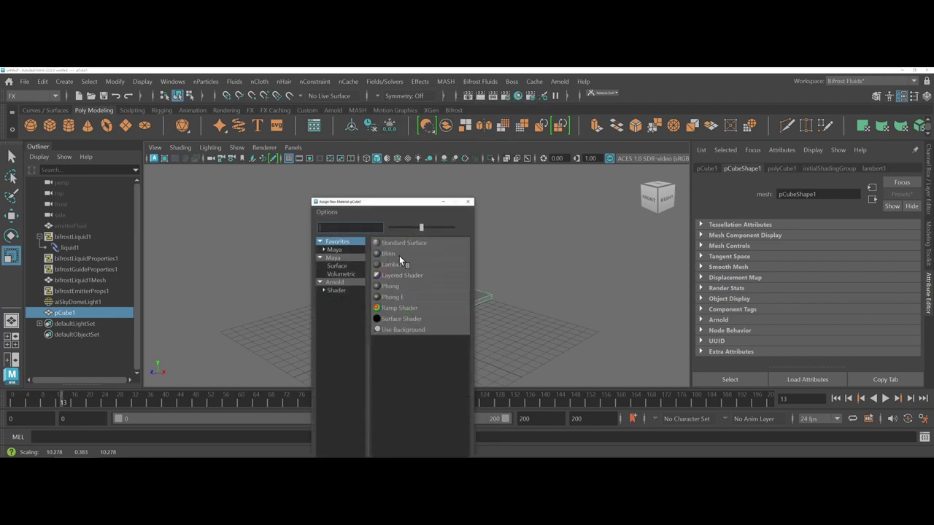
click(399, 254)
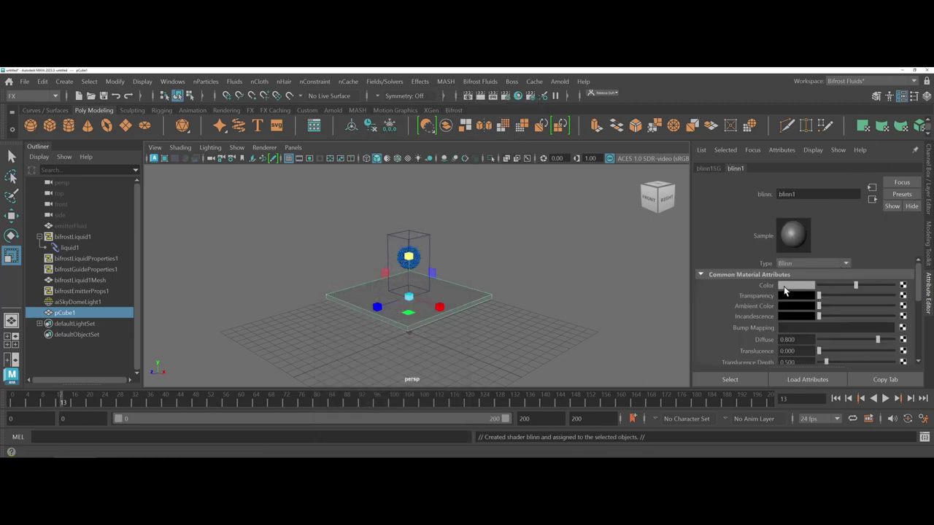
click(783, 286)
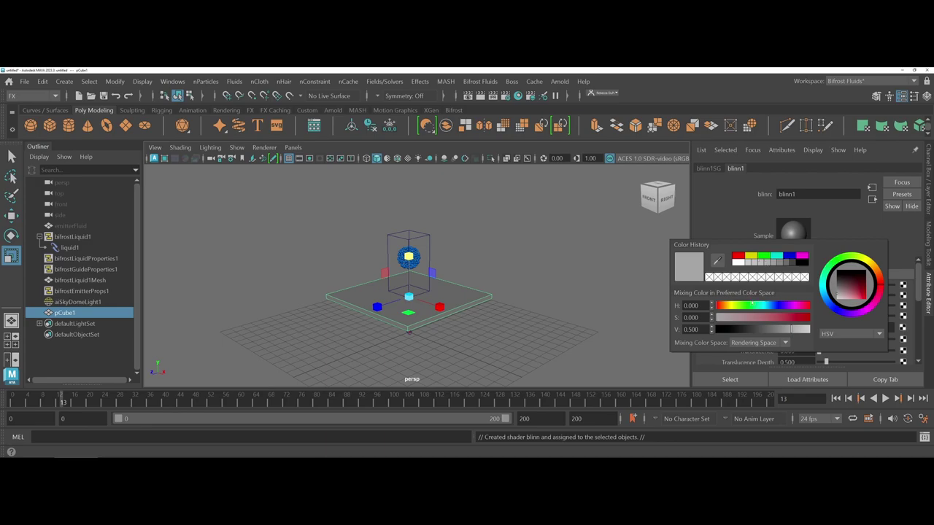
mouse_move(761, 332)
mouse_down()
mouse_move(751, 329)
mouse_move(769, 317)
mouse_move(749, 318)
mouse_up()
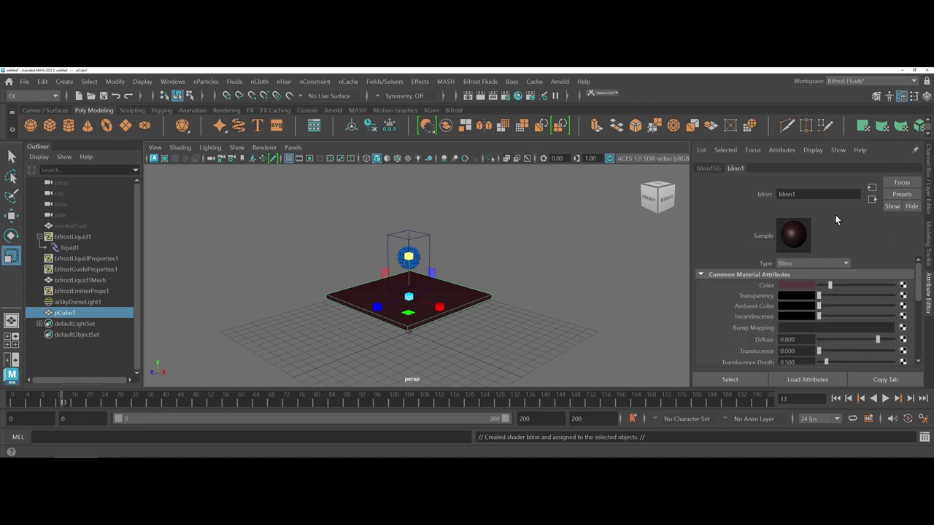
Step: Render the slab and liquid in the Arnold render view, play the simulation to frame 38, and close that window
scroll(474, 303, up, 5)
scroll(450, 308, up, 3)
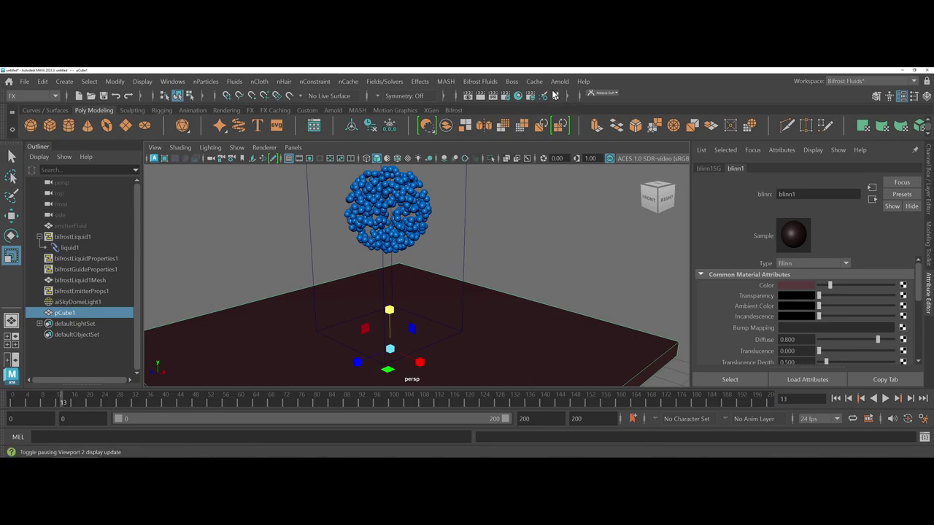
click(484, 97)
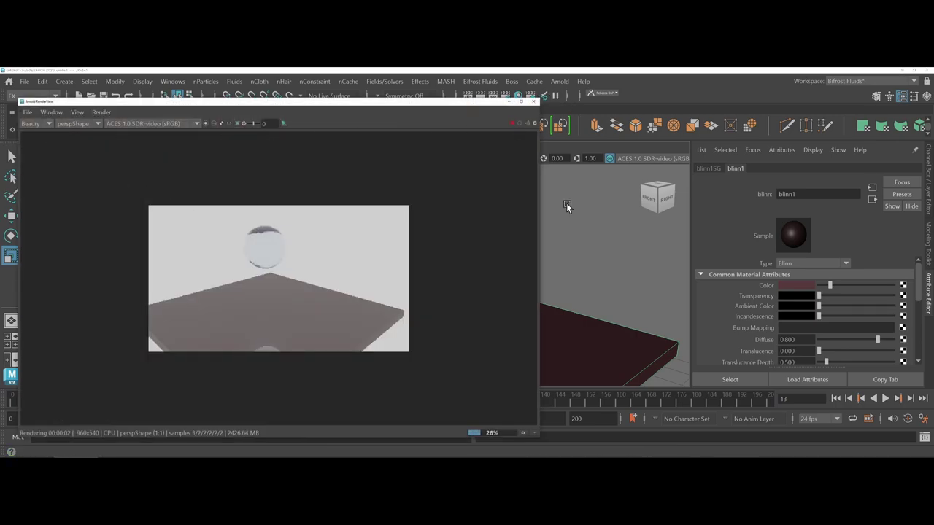
click(884, 398)
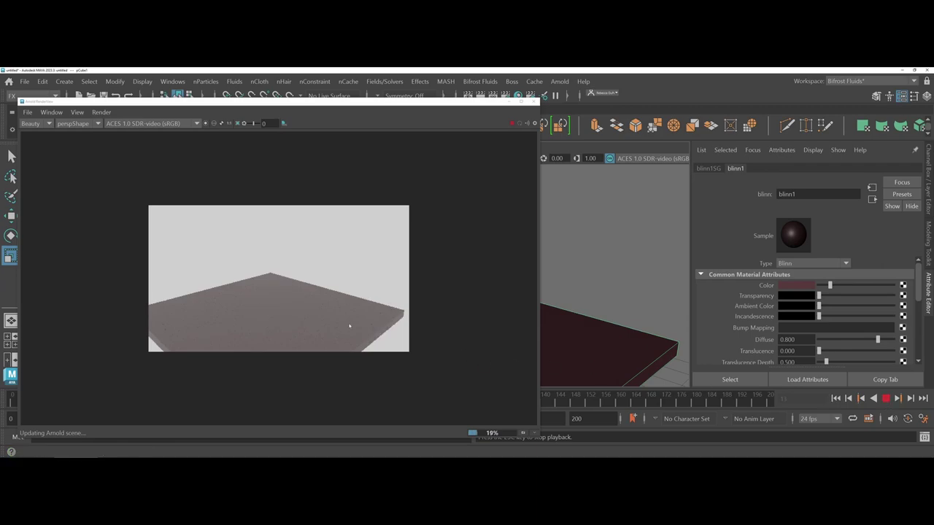
click(883, 402)
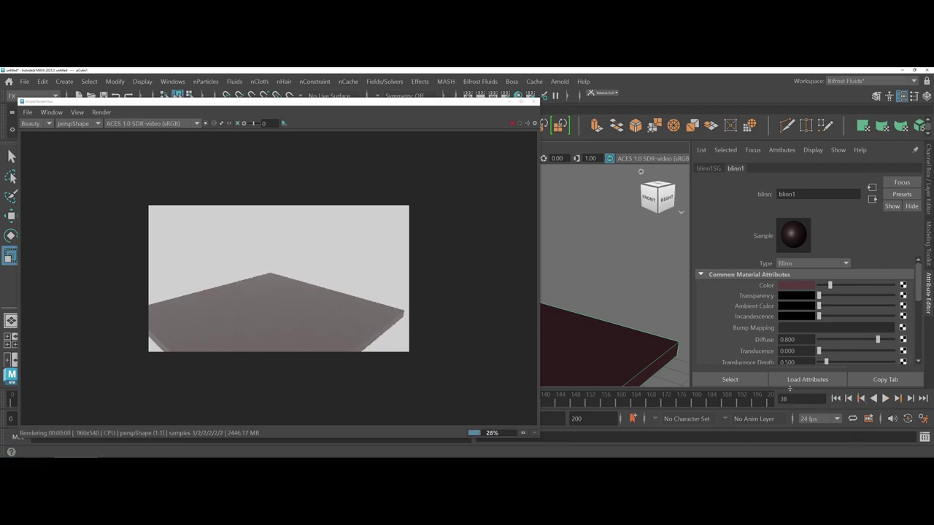
click(533, 103)
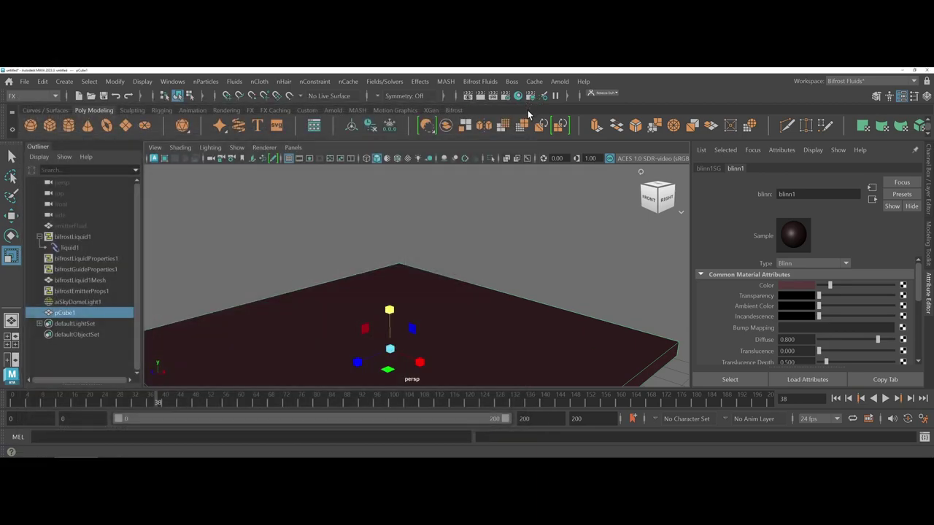
click(478, 82)
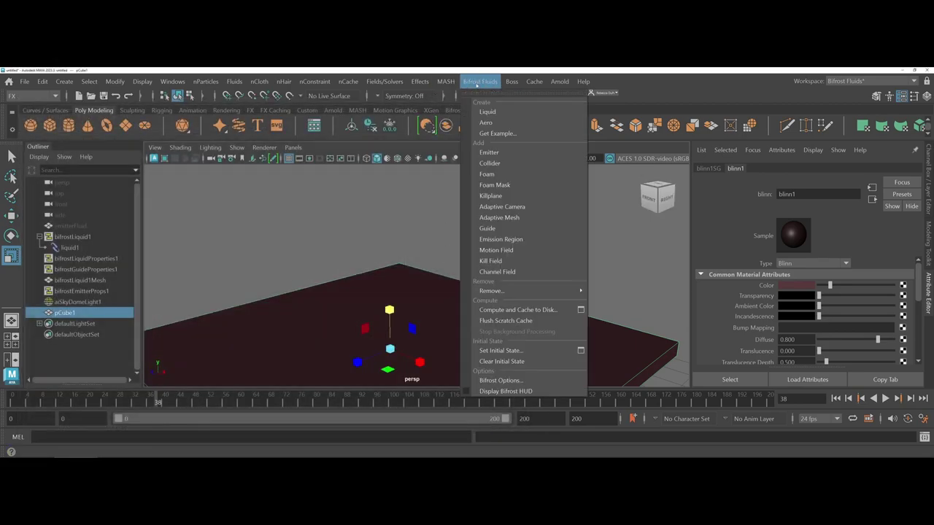
click(477, 82)
click(259, 81)
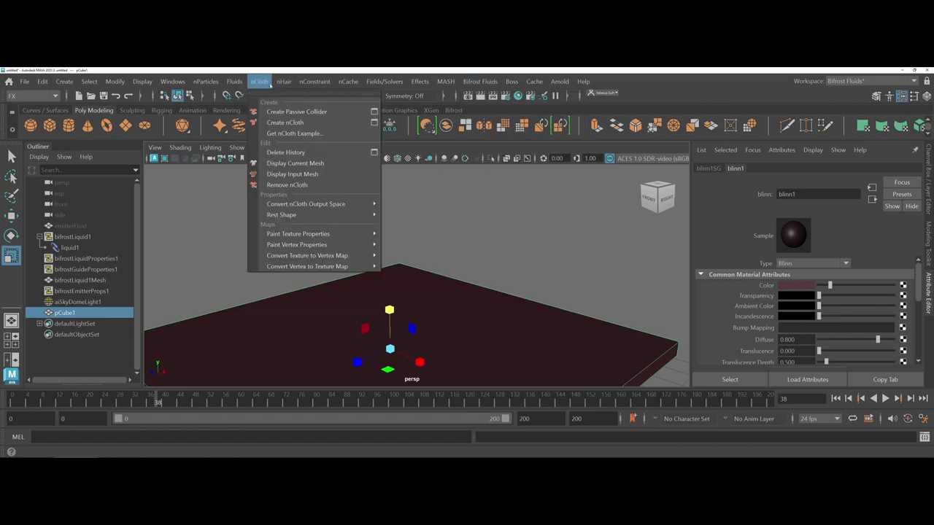
click(259, 82)
click(205, 82)
click(260, 82)
click(284, 82)
click(394, 82)
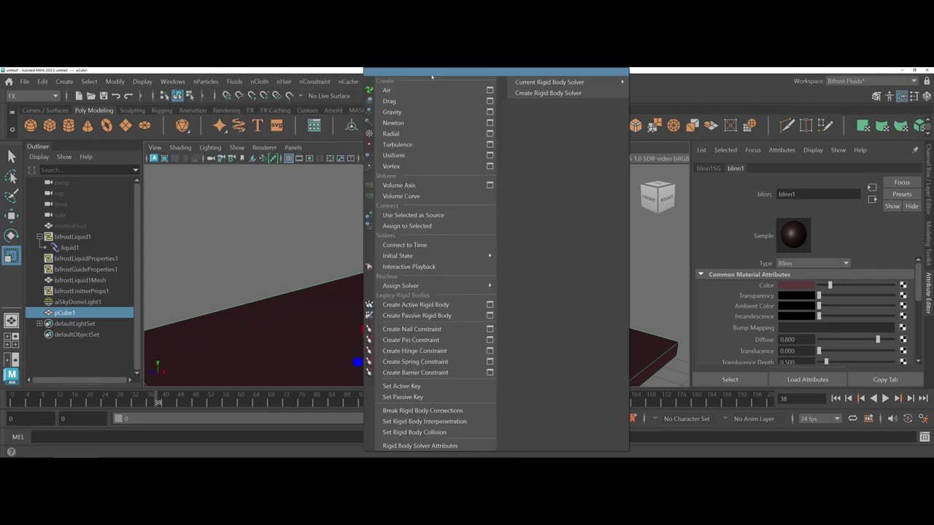
click(408, 73)
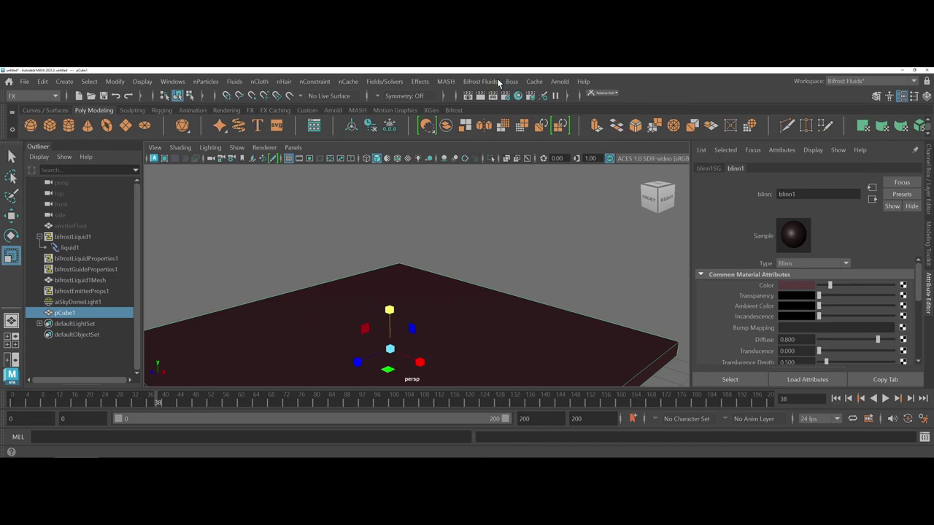
click(492, 82)
Step: Play the simulation from frame 0 to check how the liquid meets the slab, and return to the start
click(837, 399)
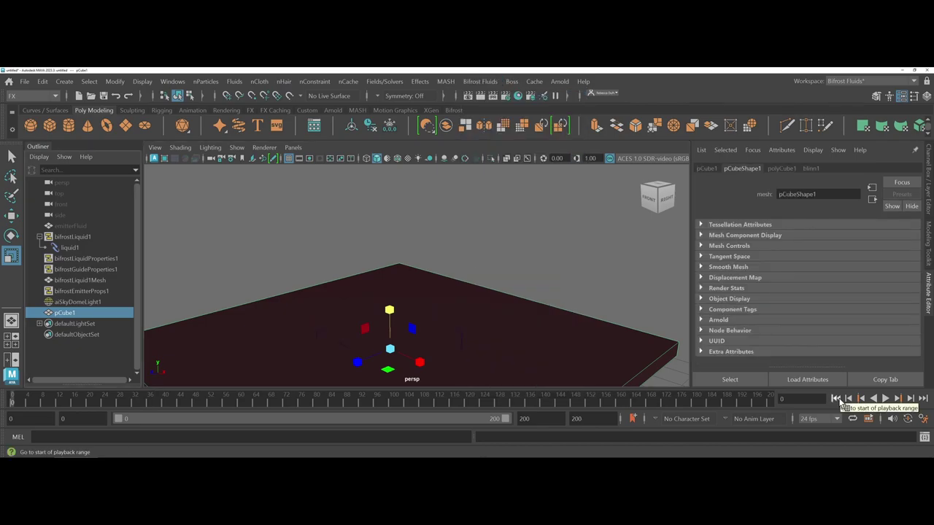
click(884, 399)
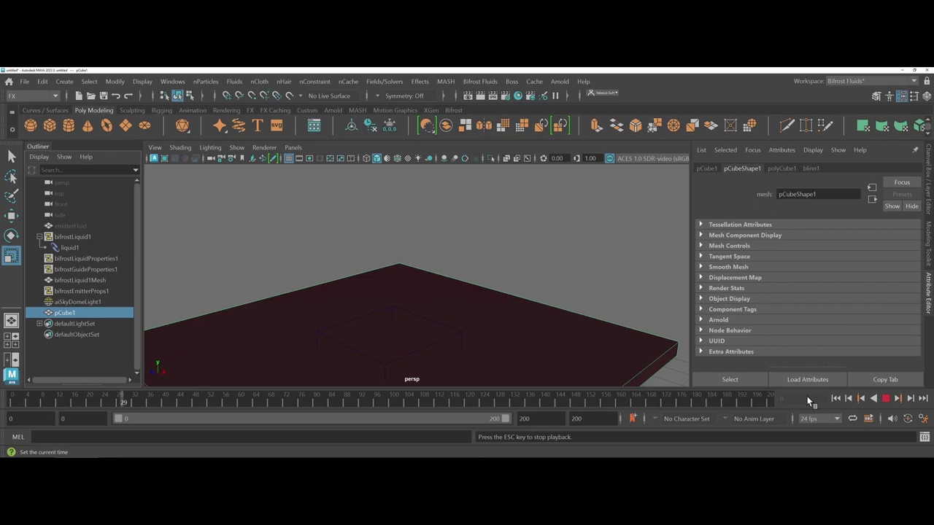
click(886, 399)
click(837, 399)
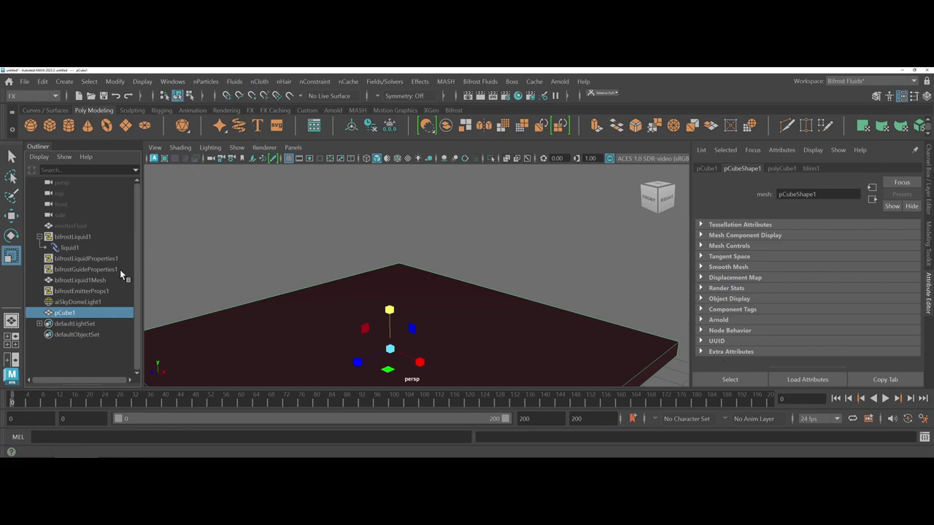
Step: Add the slab pCube1 as a Bifrost collider for bifrostLiquid1
click(59, 239)
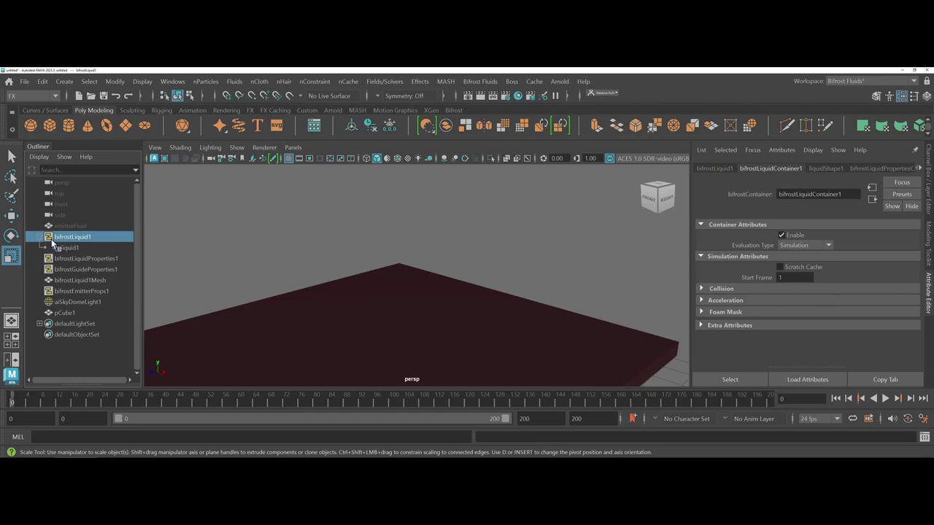
ctrl+click(59, 311)
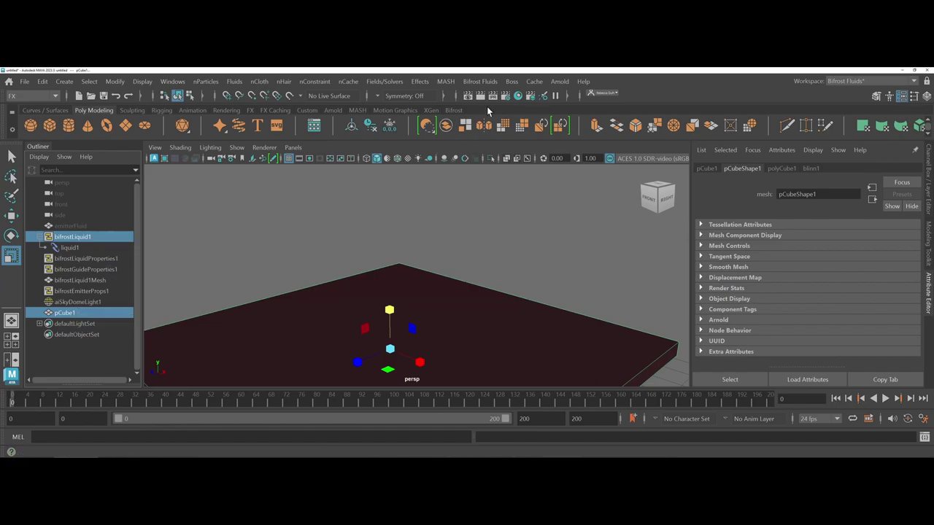
click(479, 83)
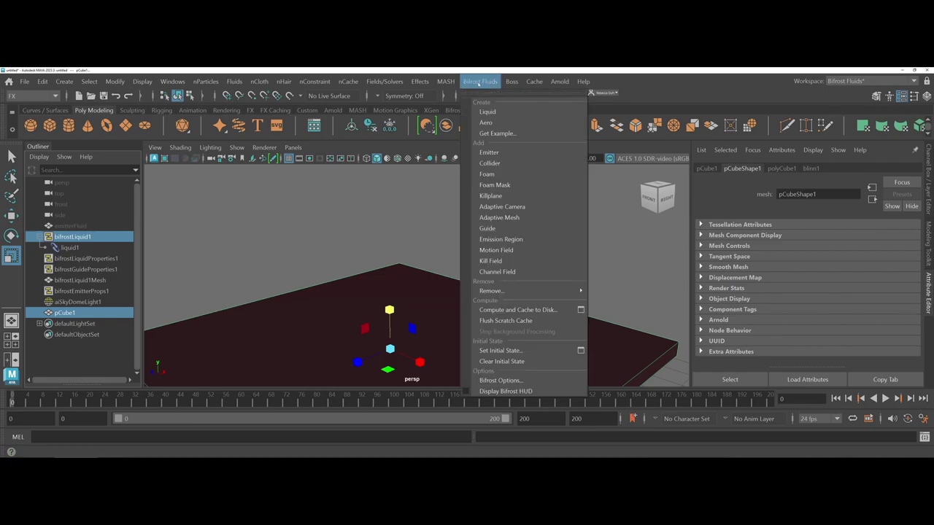
click(489, 164)
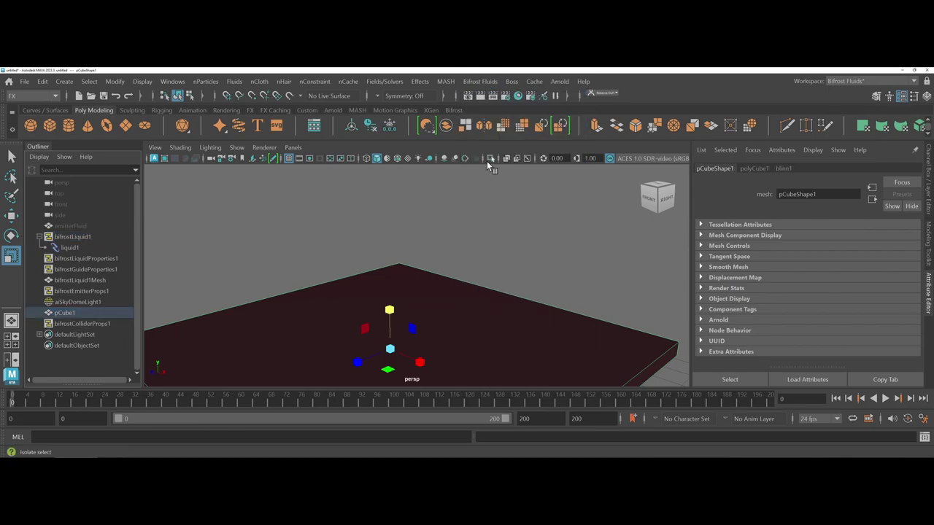
Step: Play the simulation past frame 60 to watch the liquid collide with the slab, and rewind to frame 0
click(885, 399)
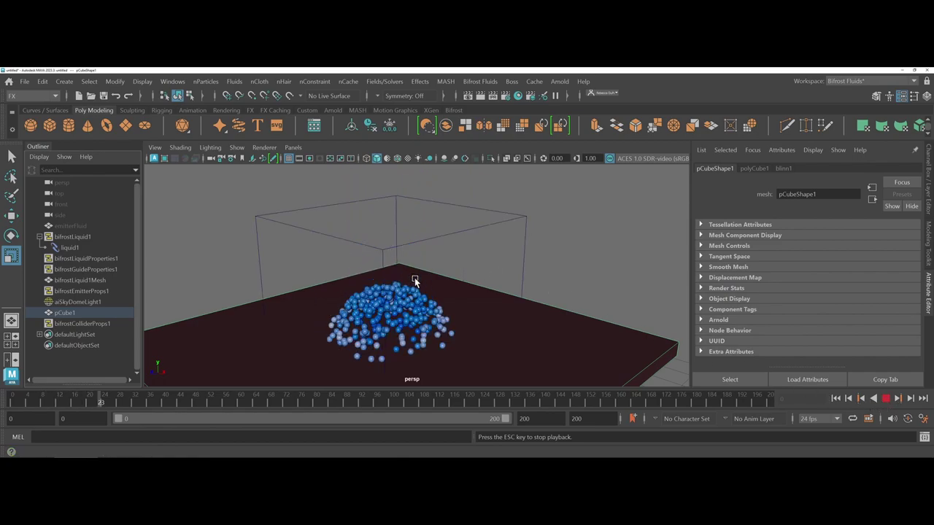
alt+right_drag(414, 277, 417, 302)
alt+drag(417, 308, 419, 308)
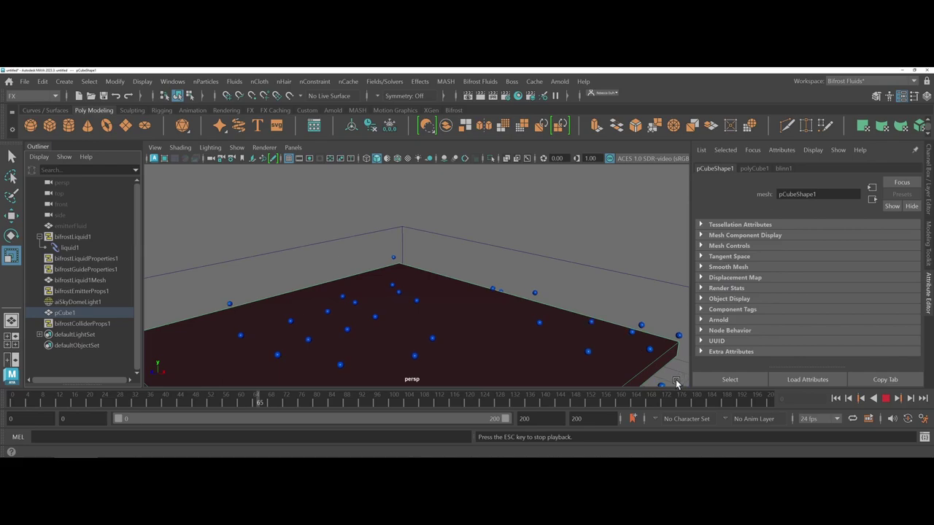
click(836, 398)
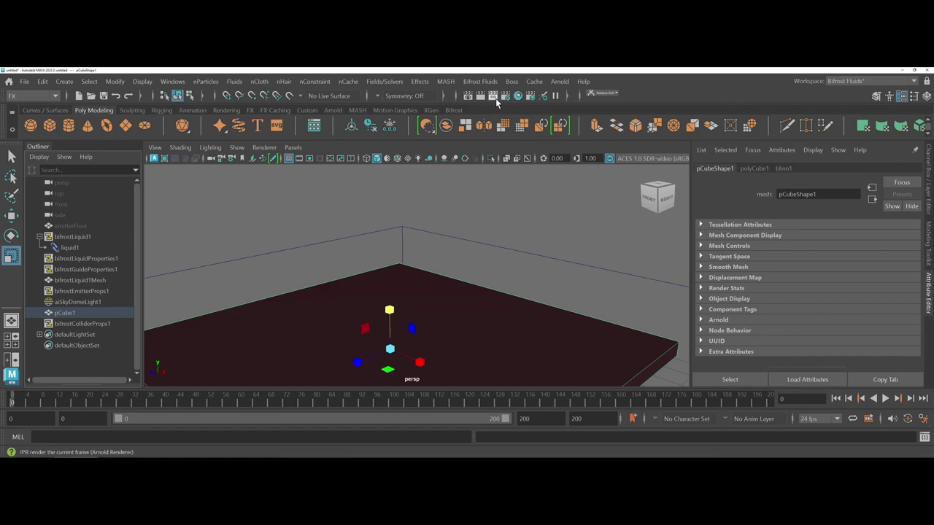
Step: Start an Arnold IPR render, replay the collision, close the render view, and stop playback at frame 54
click(494, 97)
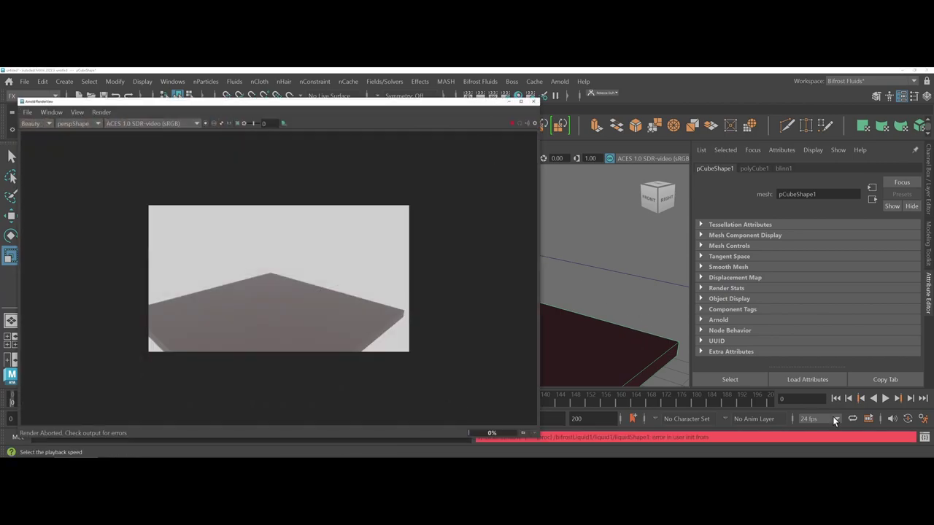
click(885, 399)
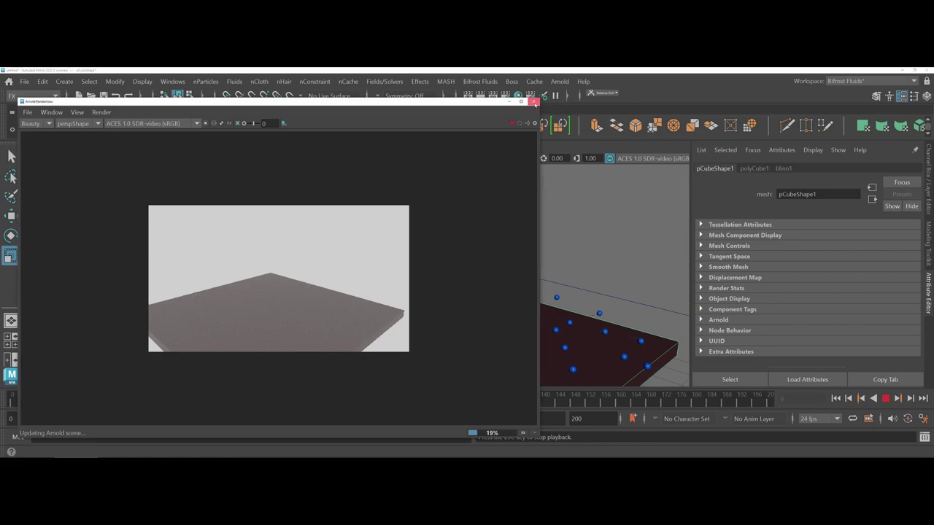
click(533, 101)
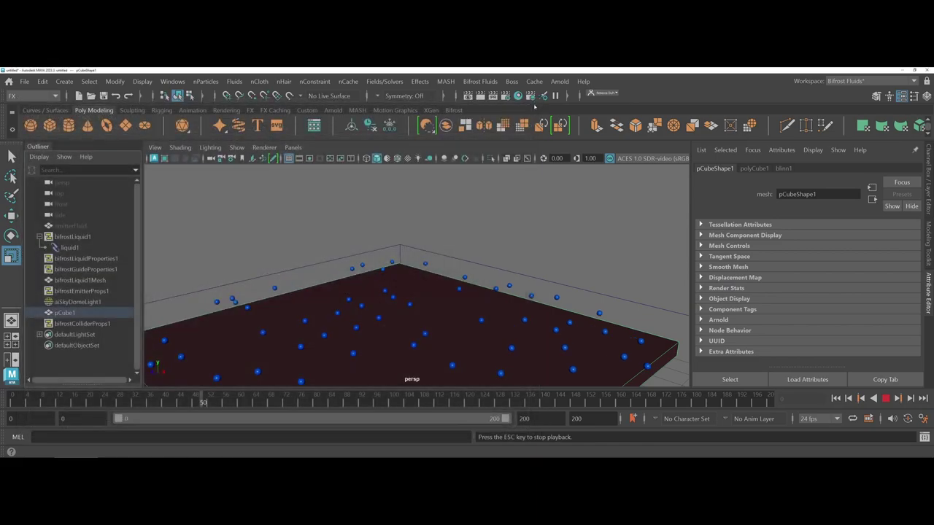
click(884, 398)
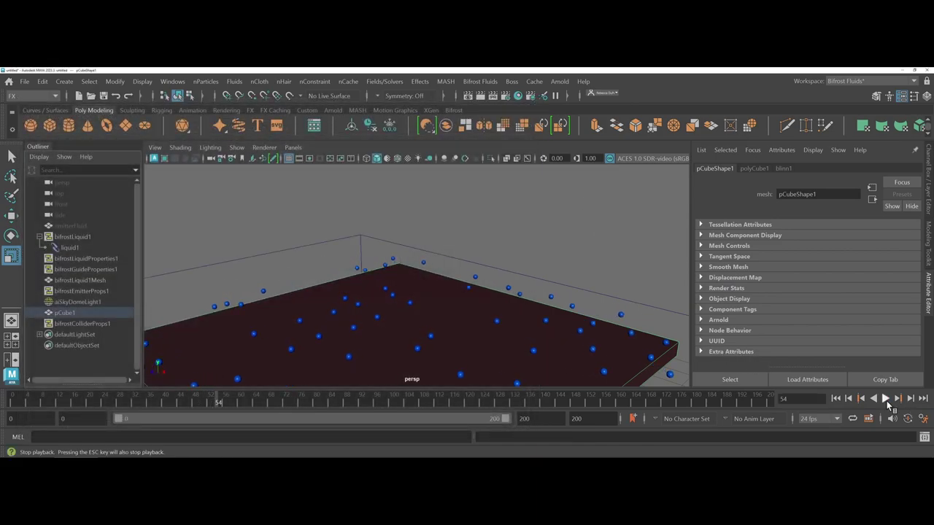
Step: Examine liquid1's transform, particle and voxel display, container and solver properties, and its aiStandardSurface1 material
click(70, 248)
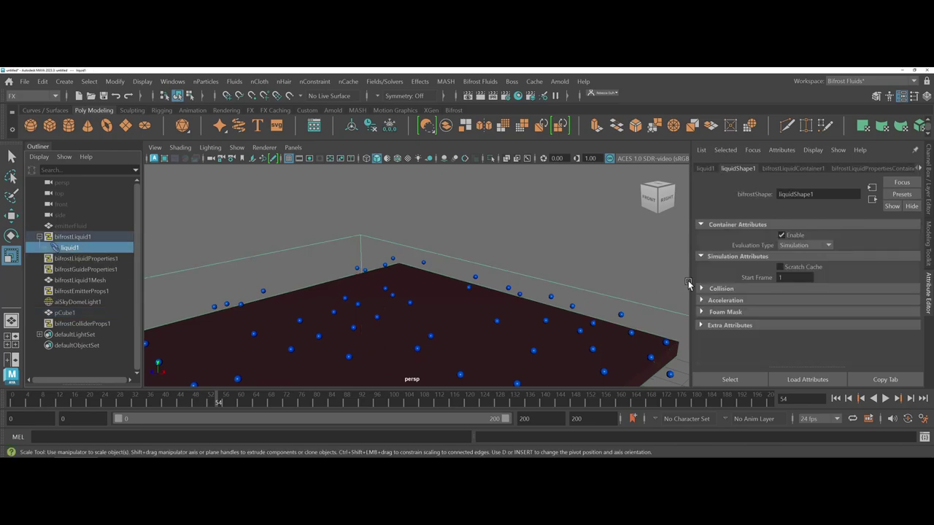
click(766, 168)
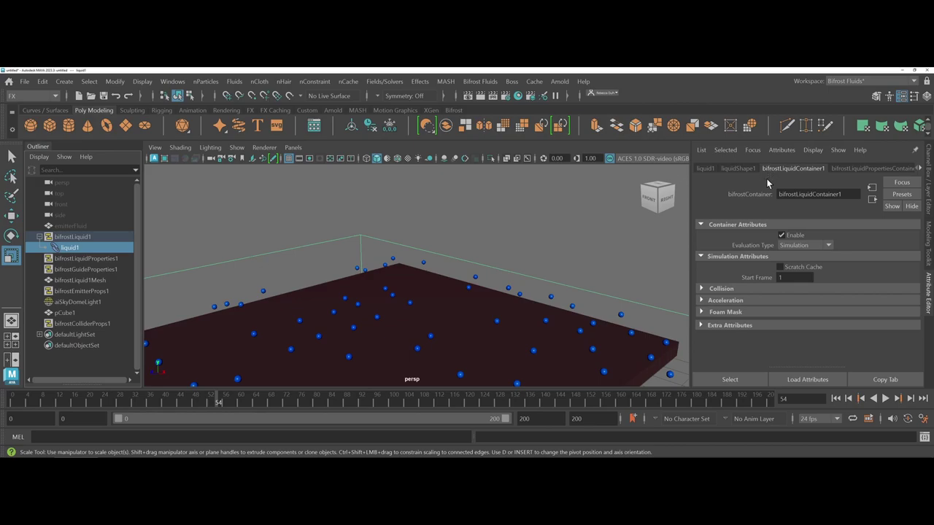
click(705, 168)
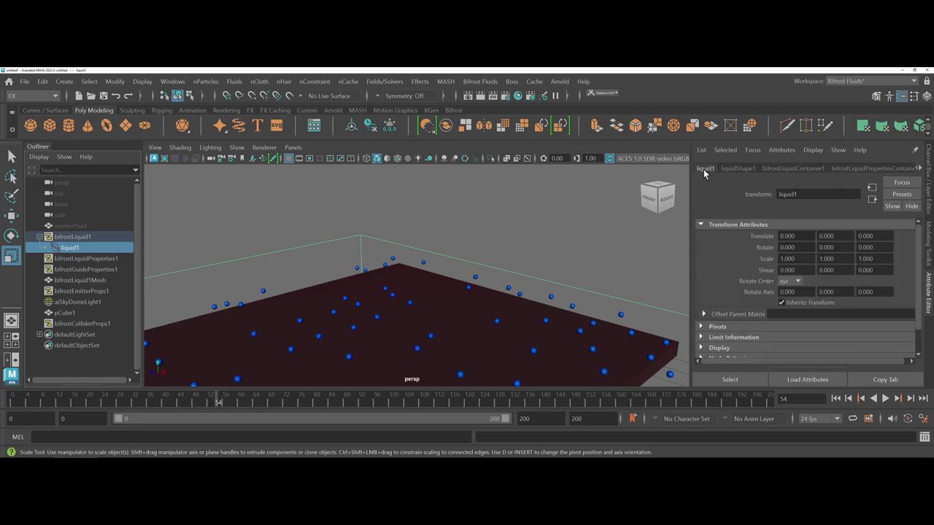
click(726, 167)
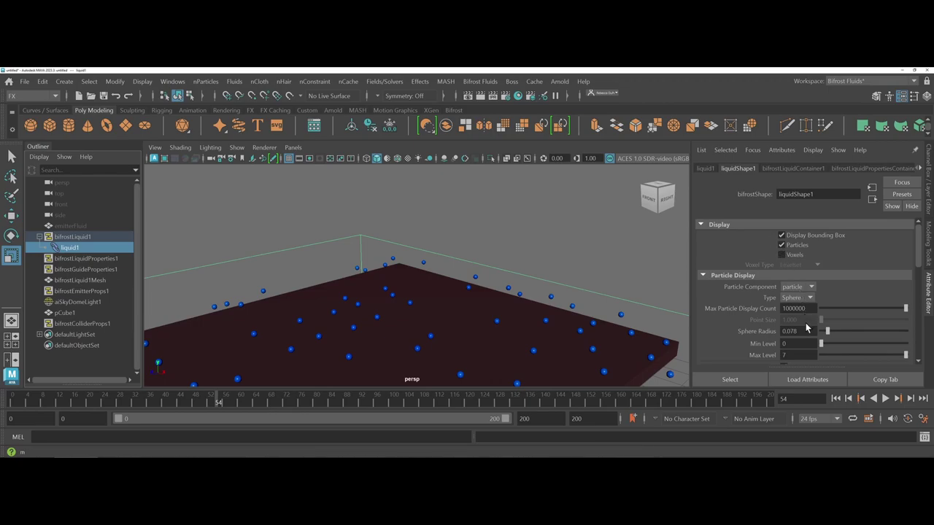
scroll(806, 327, down, 1)
scroll(806, 328, down, 8)
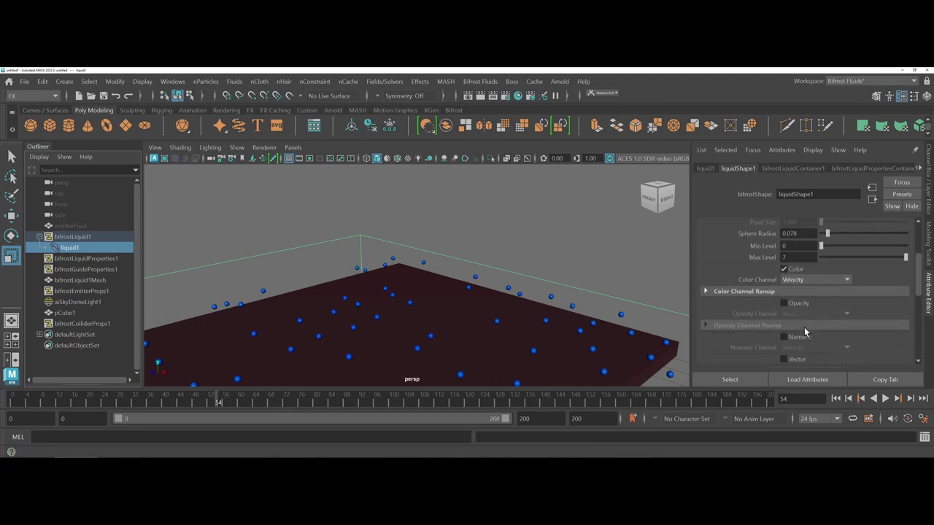
scroll(805, 332, down, 6)
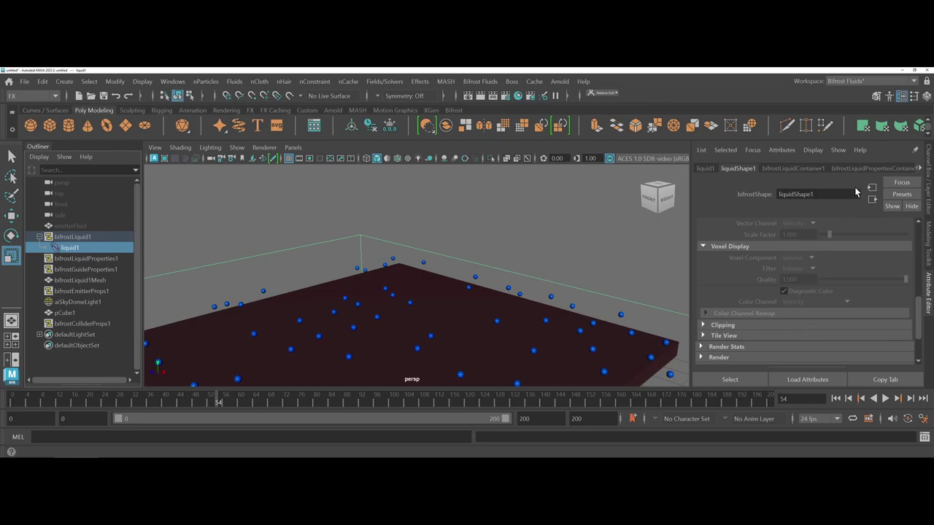
click(861, 166)
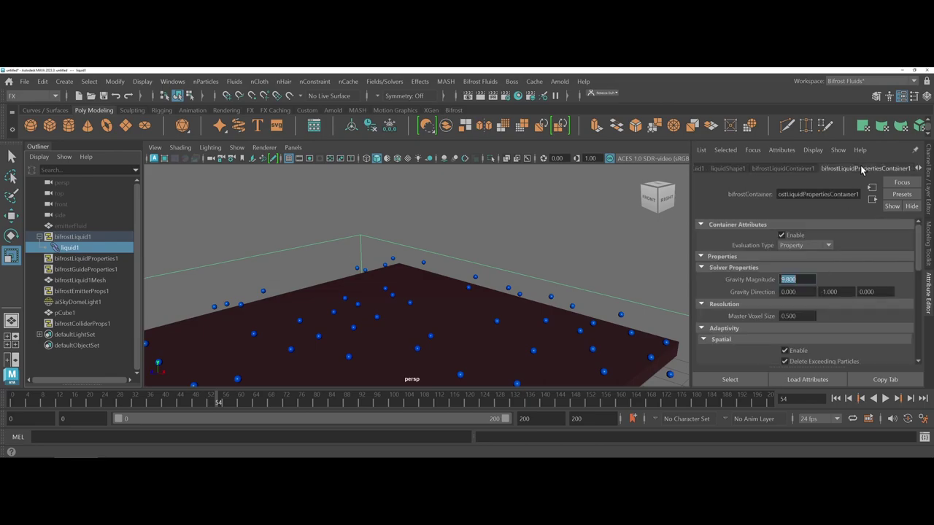
scroll(860, 169, down, 2)
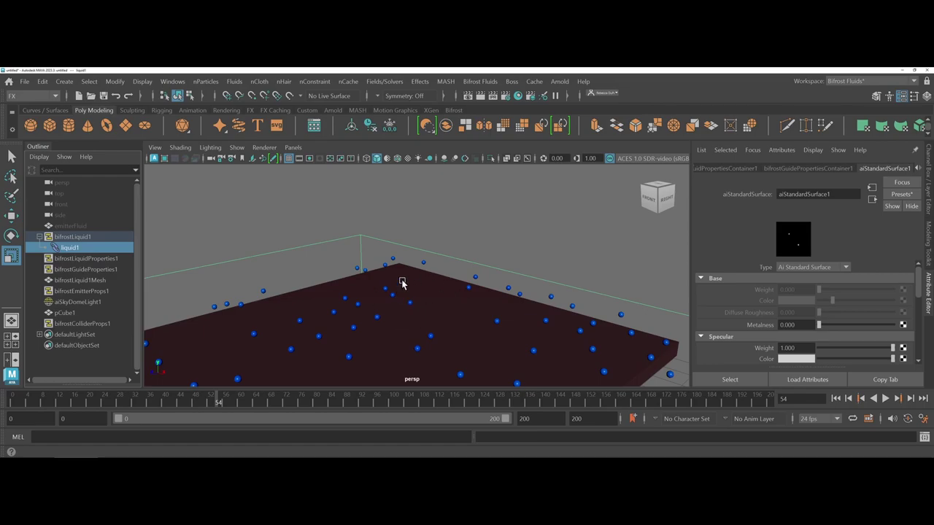
Step: Open the Bifrost Graph Editor to view its start page, and close it
click(453, 110)
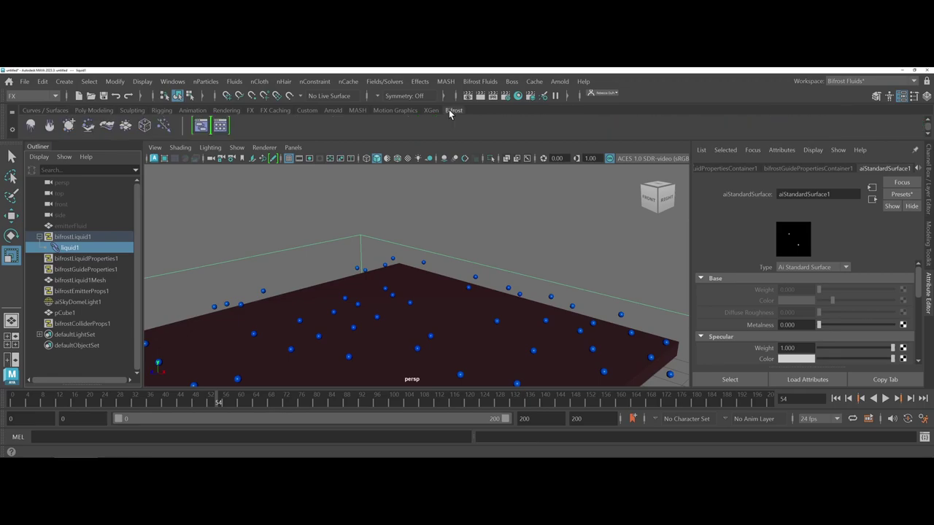
click(202, 124)
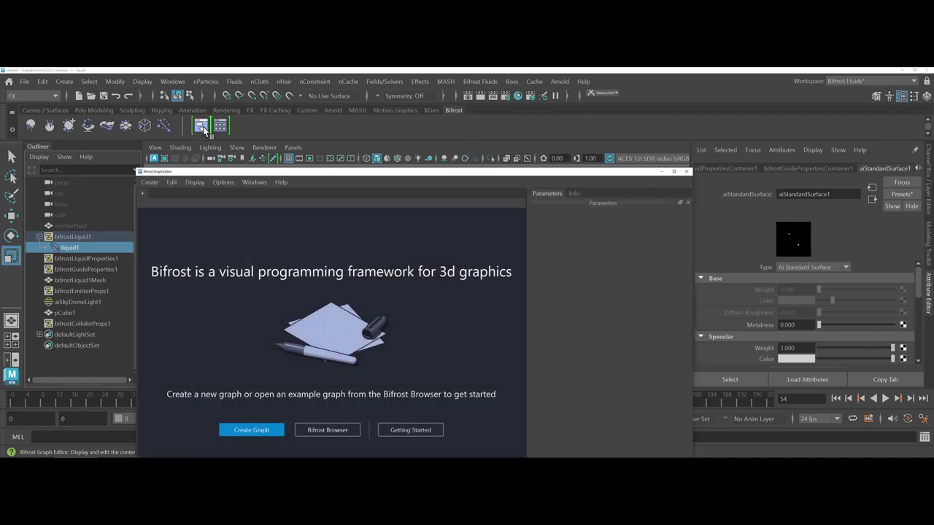
drag(263, 172, 391, 100)
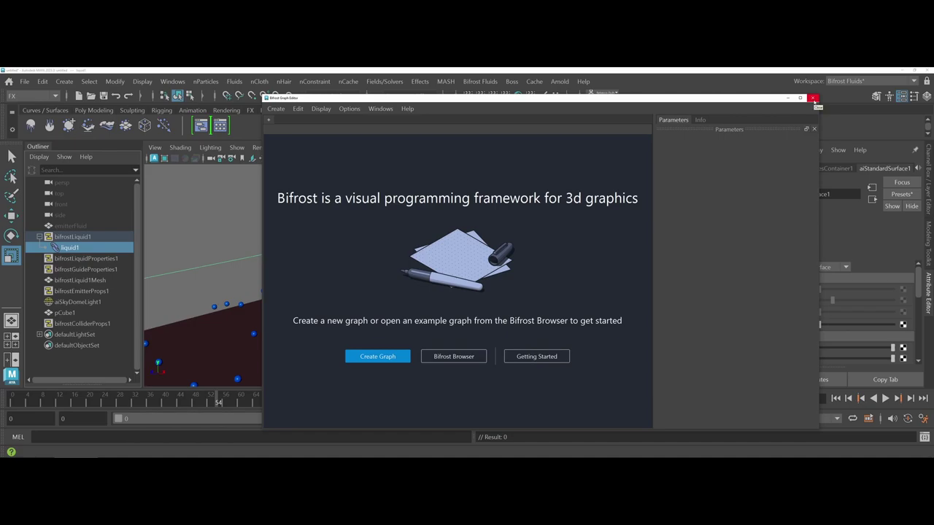
click(814, 99)
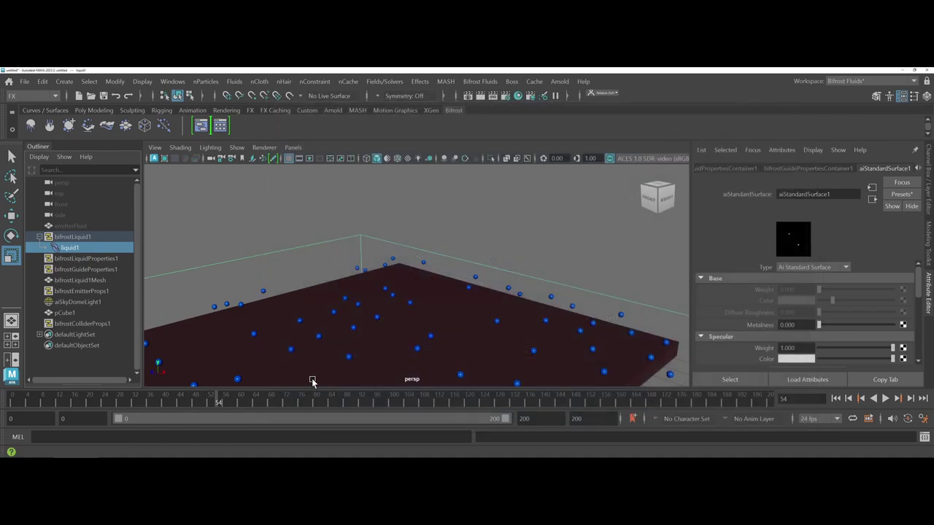